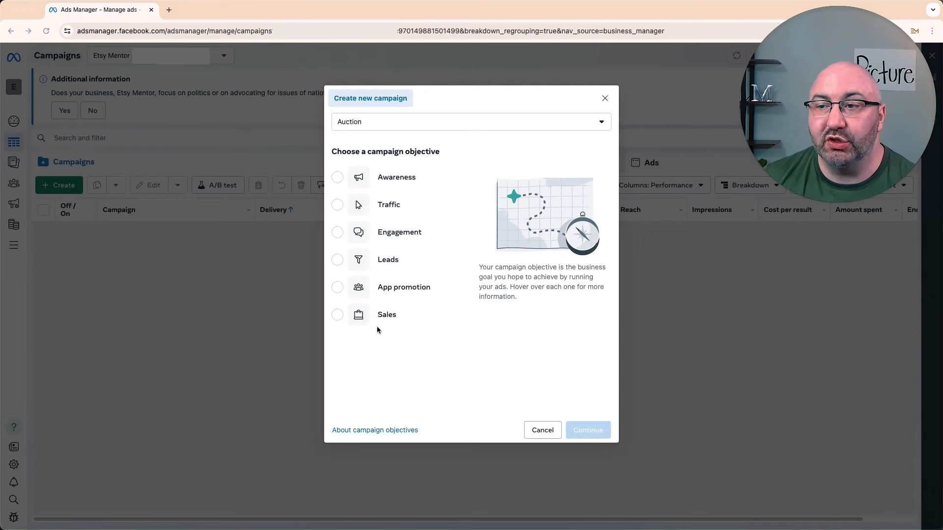
- Create an auction campaign with the Traffic objective using the manual traffic campaign setup
{"action": "left_click", "coordinate": [343, 206]}
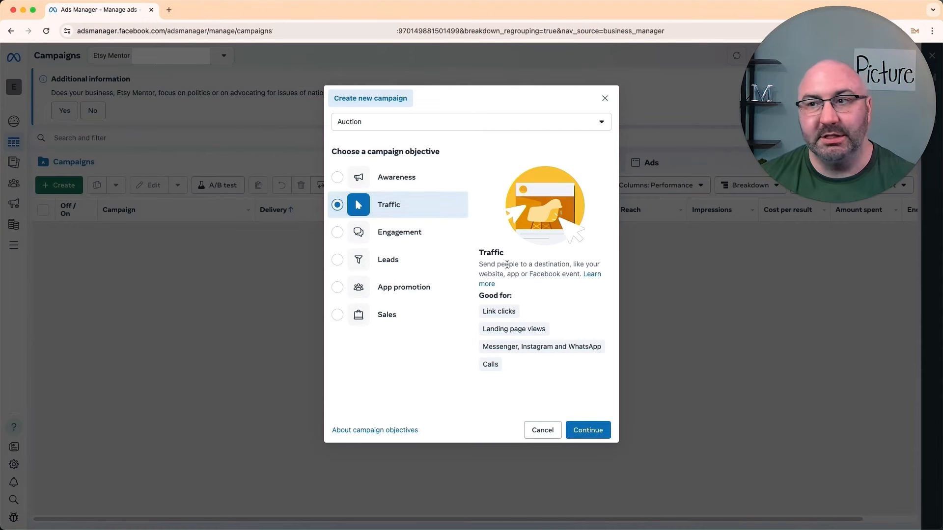
{"action": "left_click", "coordinate": [338, 315]}
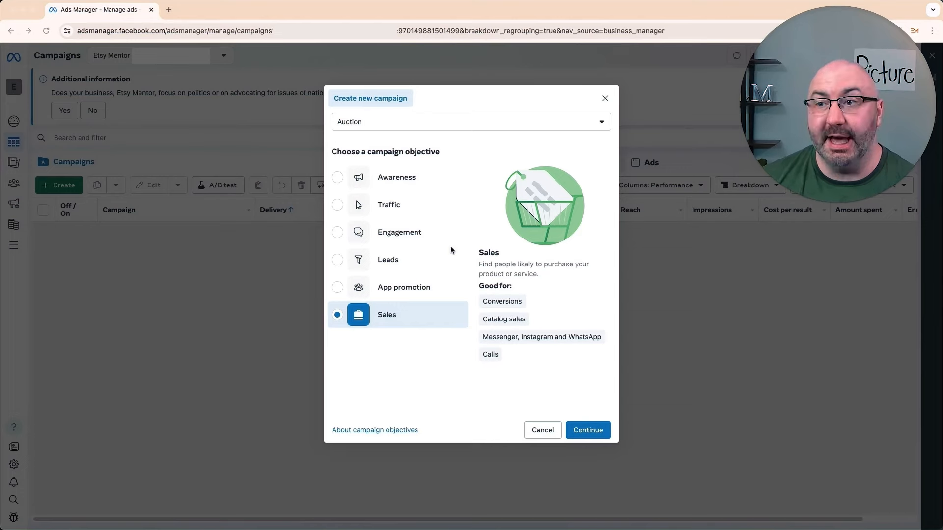
{"action": "left_click", "coordinate": [340, 207]}
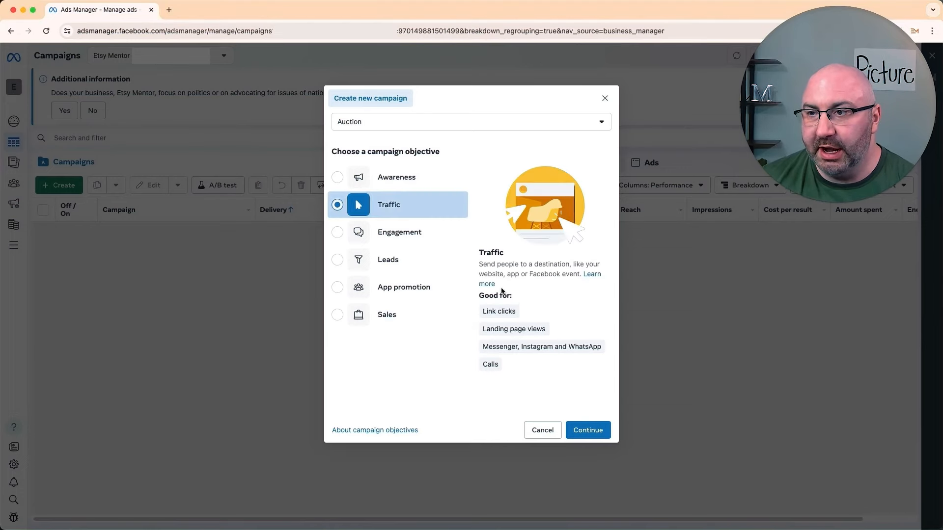
{"action": "left_click", "coordinate": [588, 430]}
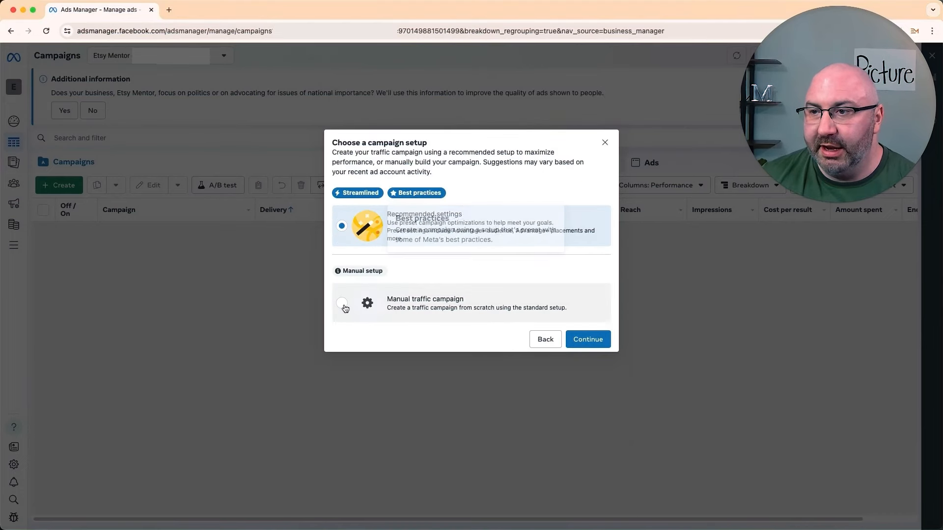
{"action": "left_click", "coordinate": [343, 305]}
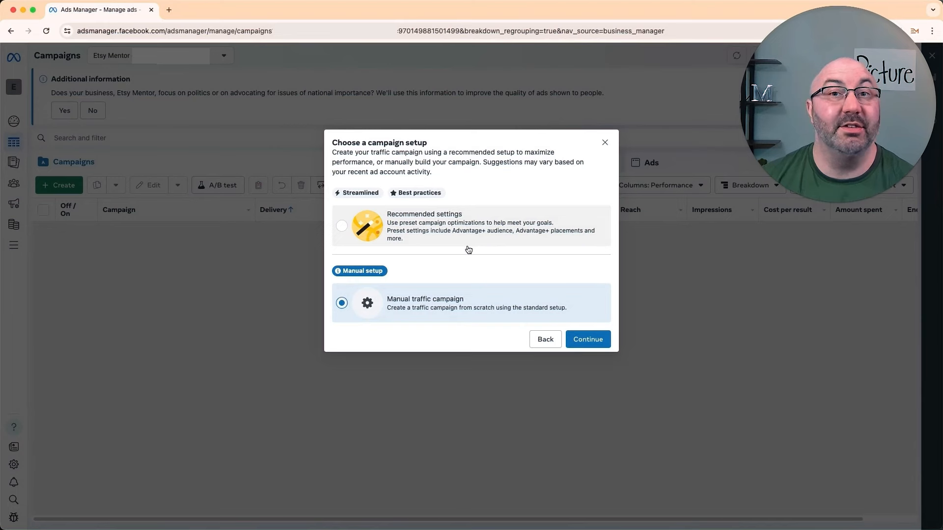
{"action": "left_click", "coordinate": [588, 339]}
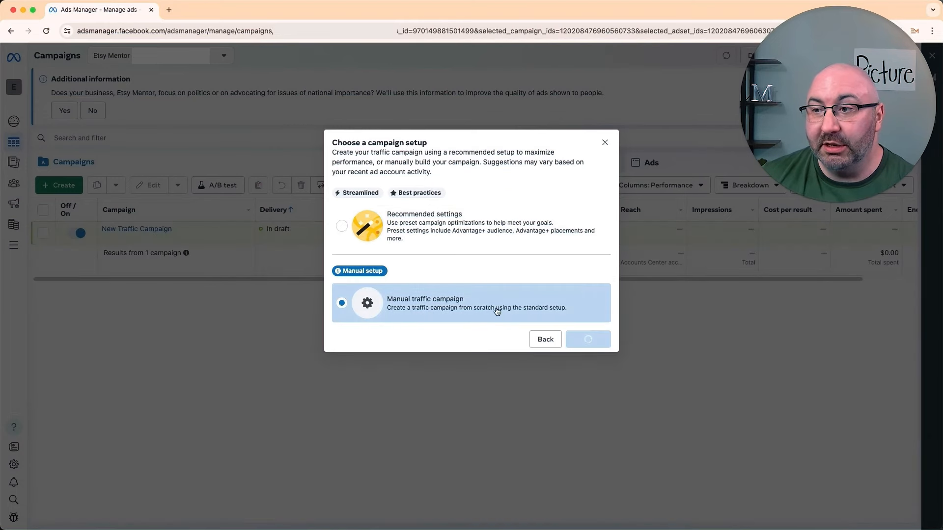
- Continue from the campaign settings to the ad set and set its conversion location to Website
{"action": "scroll", "coordinate": [375, 292], "scroll_direction": "down", "scroll_amount": 1}
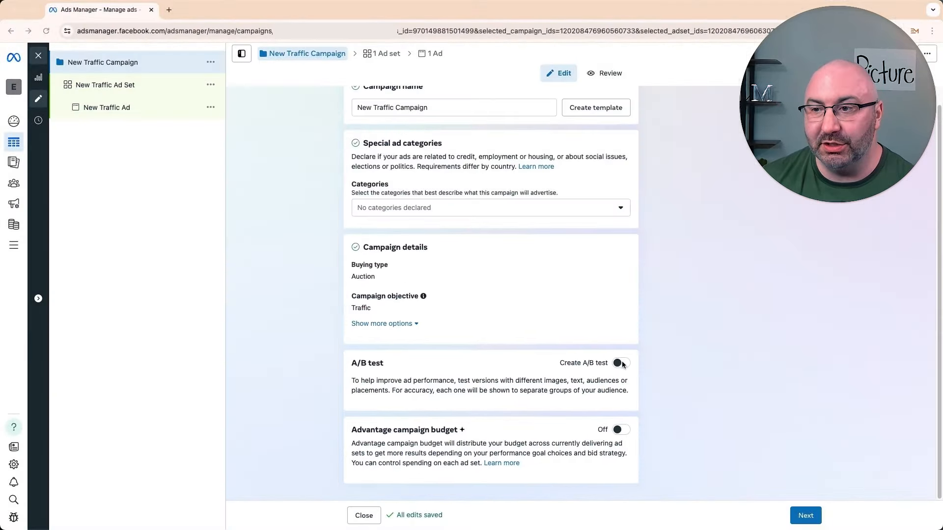
{"action": "left_click", "coordinate": [806, 516]}
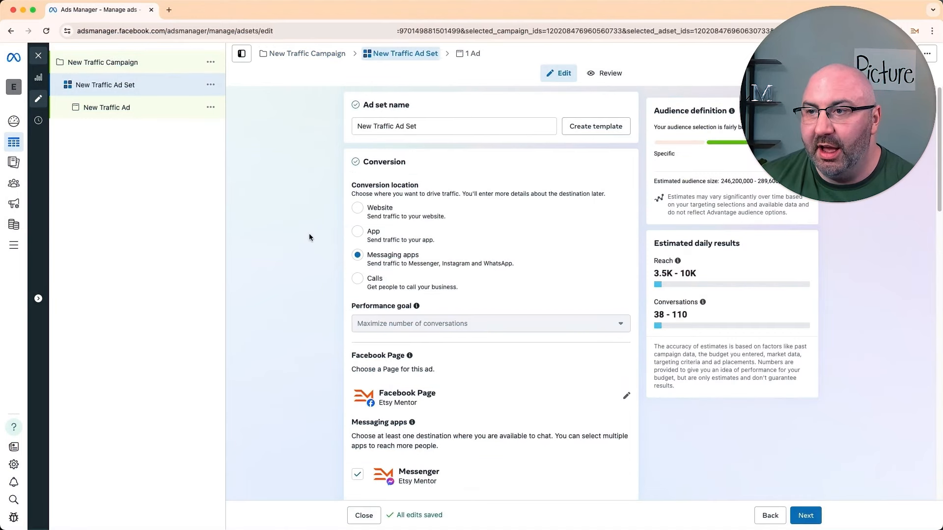
{"action": "scroll", "coordinate": [316, 271], "scroll_direction": "down", "scroll_amount": 1}
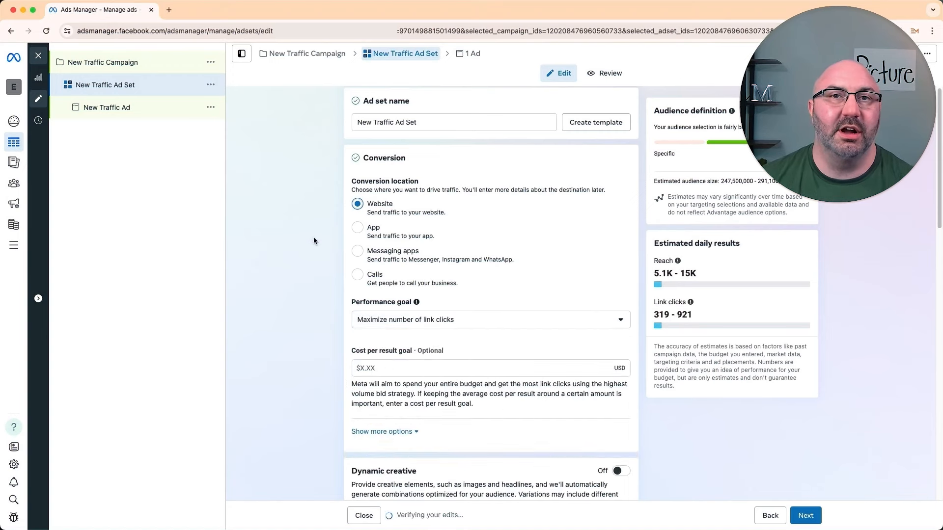
- Choose Maximize number of link clicks as the ad set's performance goal
{"action": "scroll", "coordinate": [313, 240], "scroll_direction": "down", "scroll_amount": 1}
{"action": "left_click", "coordinate": [476, 305]}
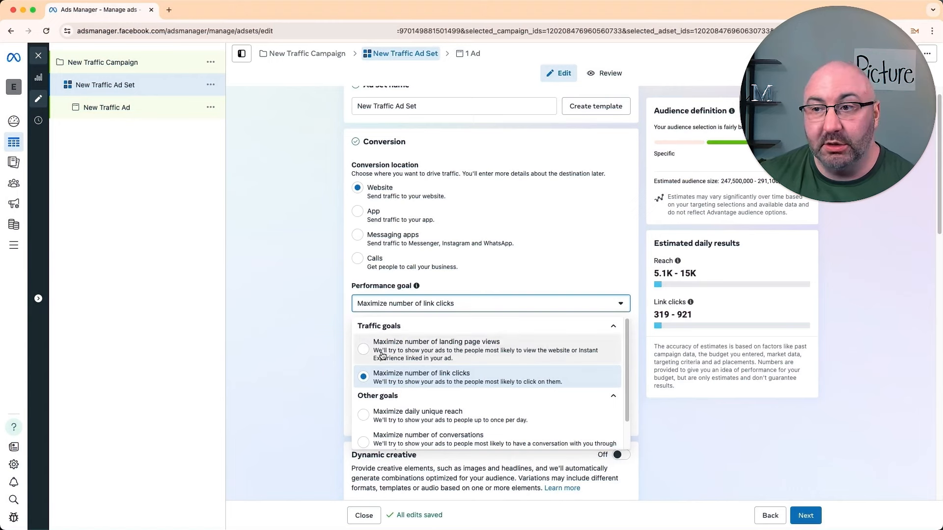
{"action": "left_click", "coordinate": [432, 379]}
- Set the ad set's optional cost per result goal to $25.00
{"action": "scroll", "coordinate": [423, 331], "scroll_direction": "down", "scroll_amount": 3}
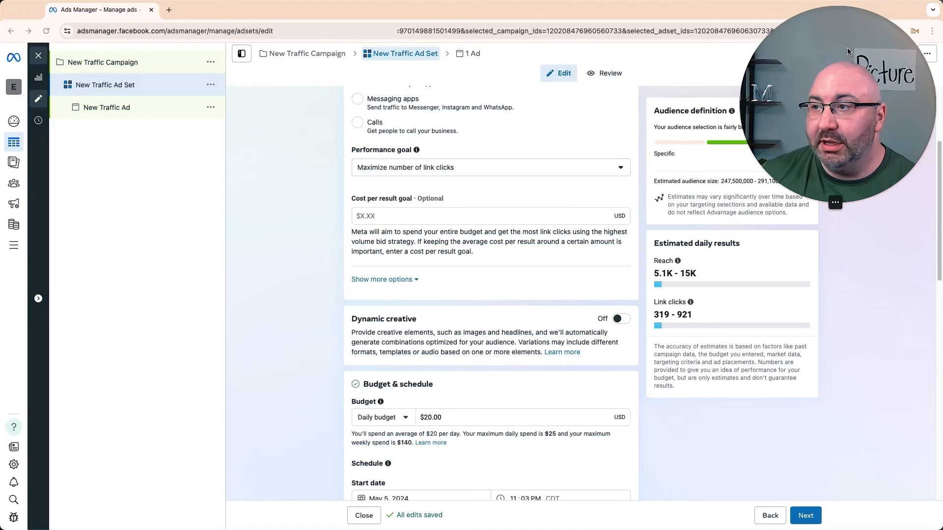
{"action": "mouse_move", "coordinate": [766, 186]}
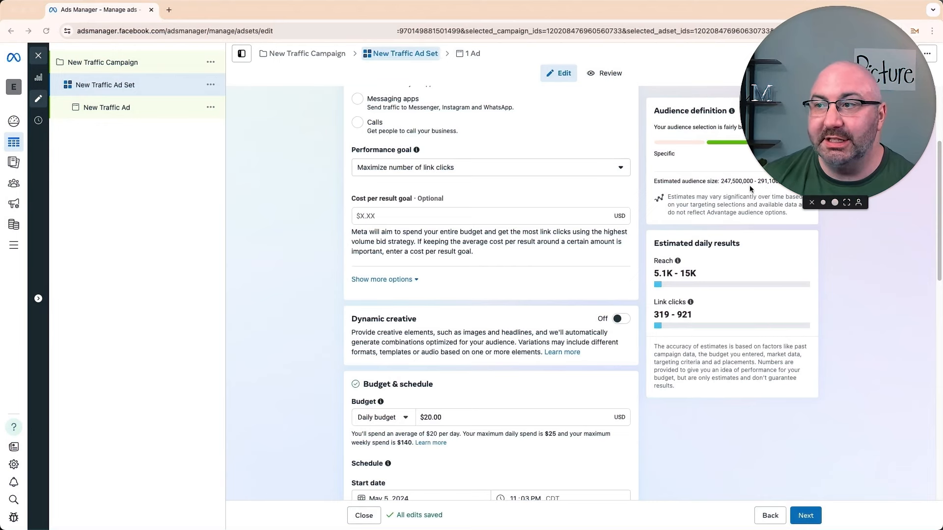
{"action": "left_click_drag", "start_coordinate": [853, 26], "coordinate": [136, 326]}
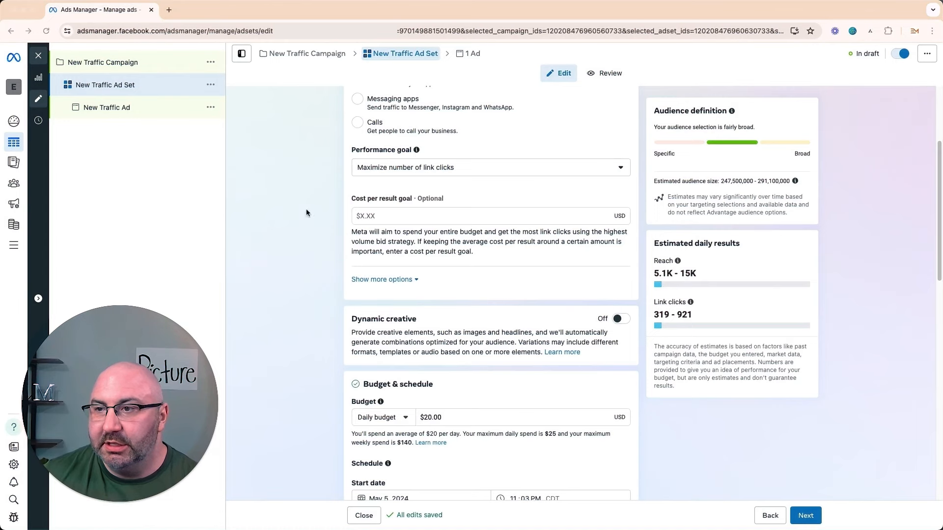
{"action": "left_click", "coordinate": [403, 217]}
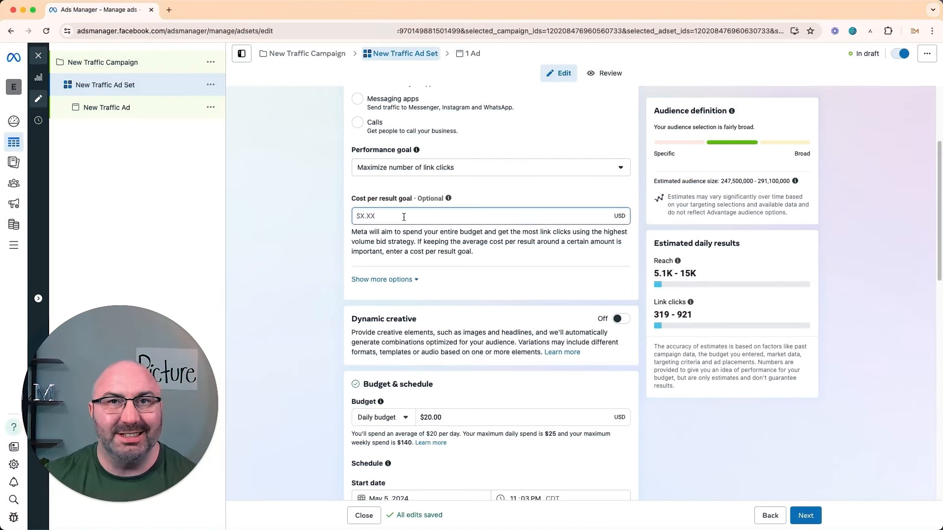
{"action": "type", "text": "25"}
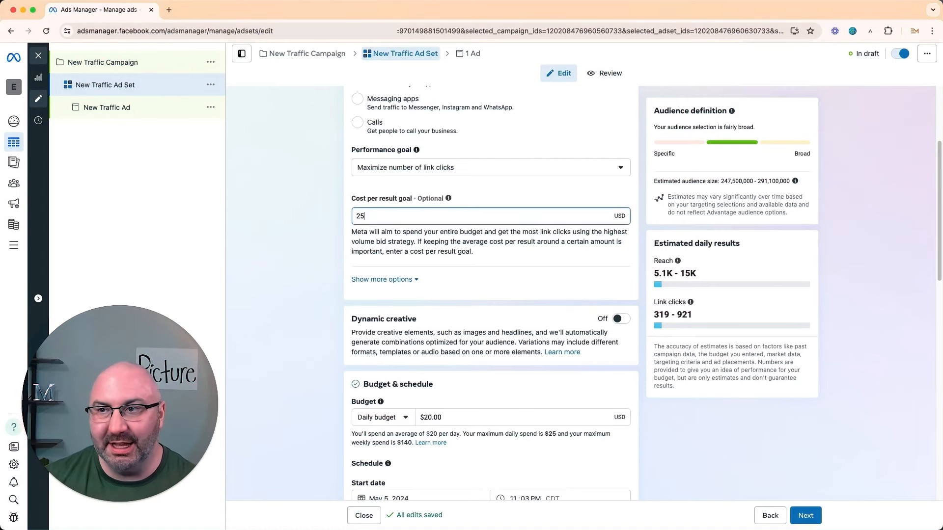
{"action": "left_click", "coordinate": [310, 219]}
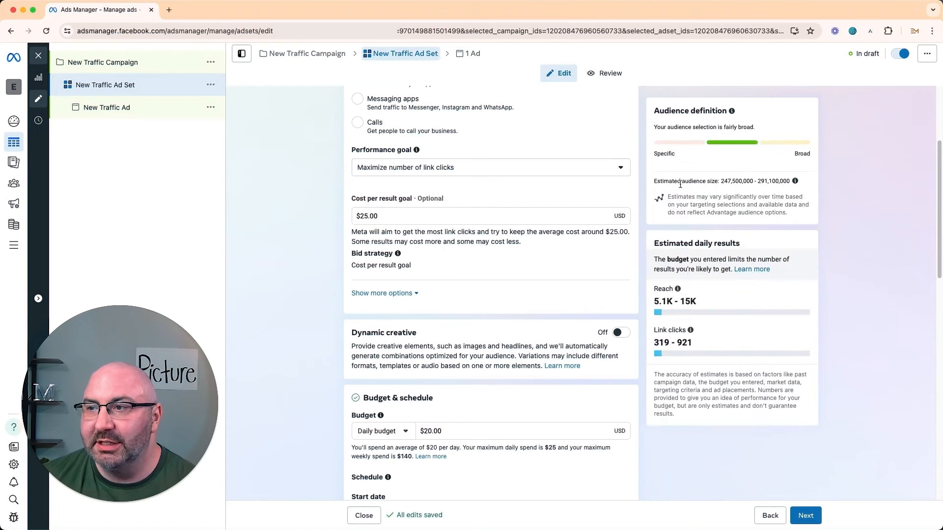
- Set the ad set's daily budget to $25.00 in the budget and schedule settings
{"action": "scroll", "coordinate": [481, 324], "scroll_direction": "down", "scroll_amount": 1}
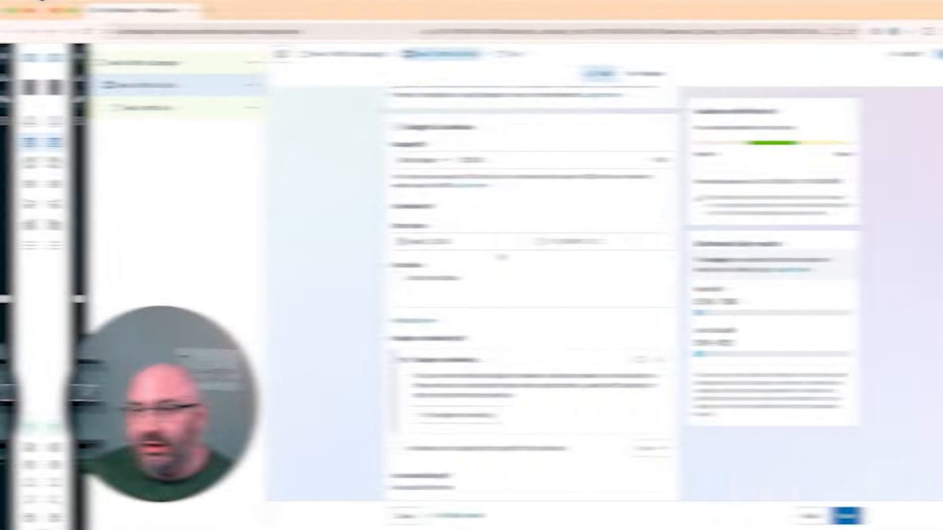
{"action": "scroll", "coordinate": [442, 245], "scroll_direction": "down", "scroll_amount": 4}
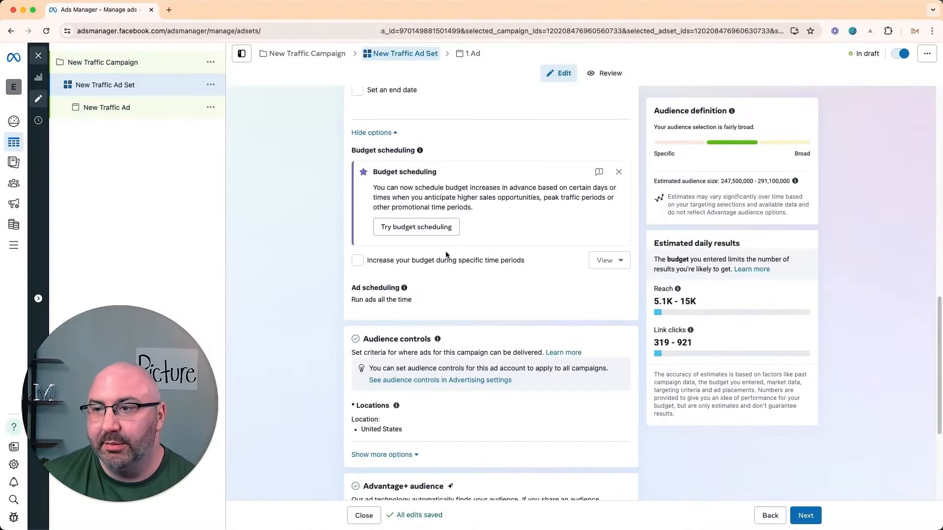
{"action": "scroll", "coordinate": [502, 244], "scroll_direction": "down", "scroll_amount": 1}
{"action": "scroll", "coordinate": [502, 244], "scroll_direction": "up", "scroll_amount": 5}
{"action": "scroll", "coordinate": [502, 244], "scroll_direction": "up", "scroll_amount": 2}
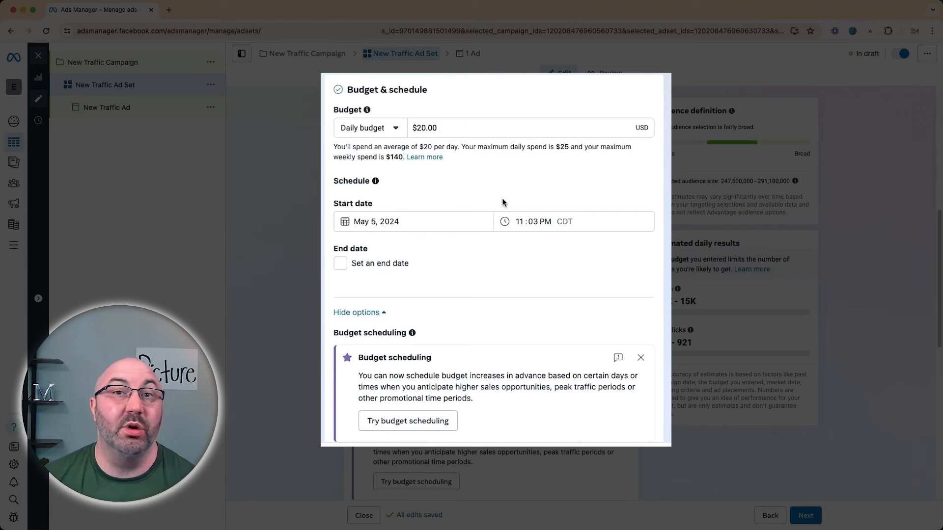
{"action": "left_click", "coordinate": [466, 125]}
{"action": "triple_click", "coordinate": [452, 126]}
{"action": "type", "text": "25"}
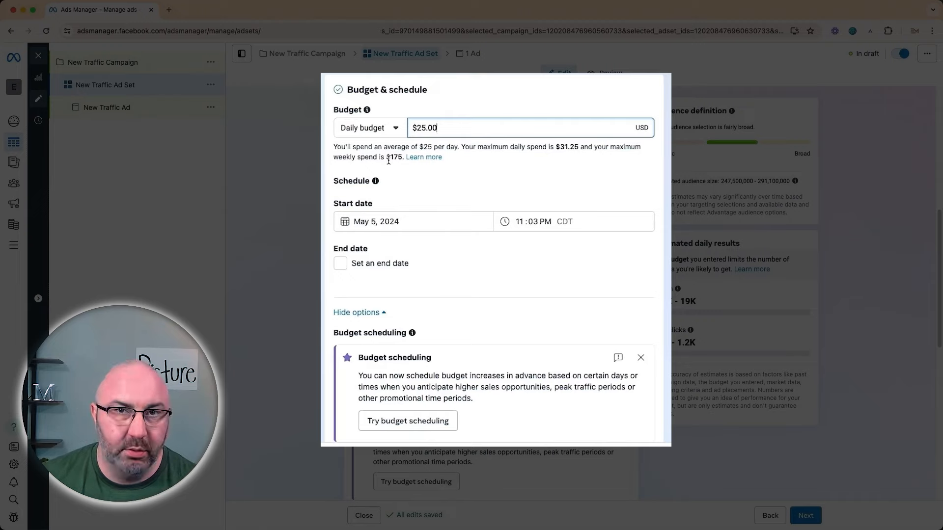
- Switch the ad set from Advantage+ audience to the original audience options
{"action": "scroll", "coordinate": [403, 260], "scroll_direction": "down", "scroll_amount": 5}
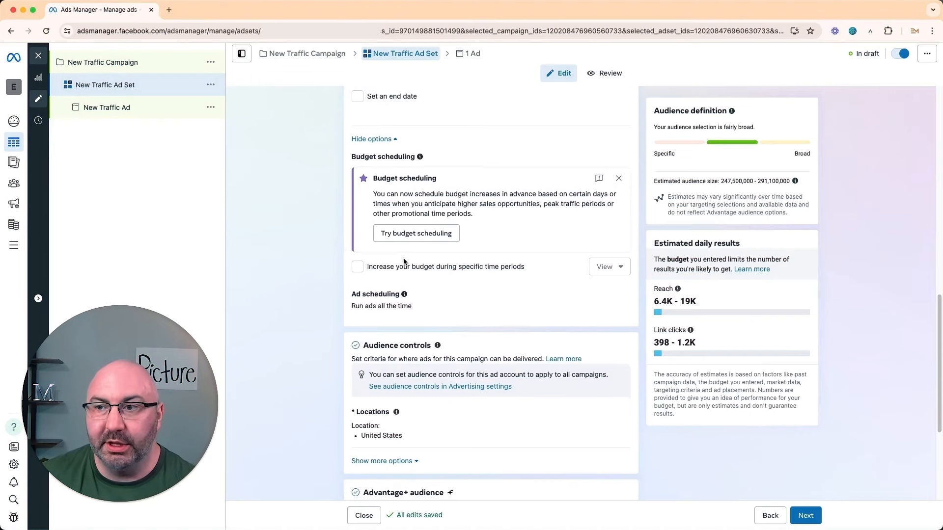
{"action": "scroll", "coordinate": [403, 258], "scroll_direction": "down", "scroll_amount": 4}
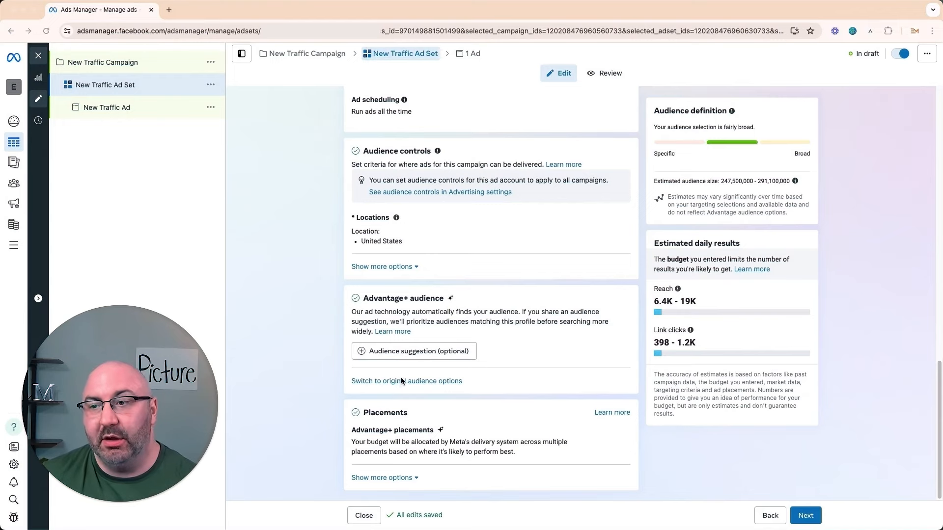
{"action": "left_click", "coordinate": [427, 382]}
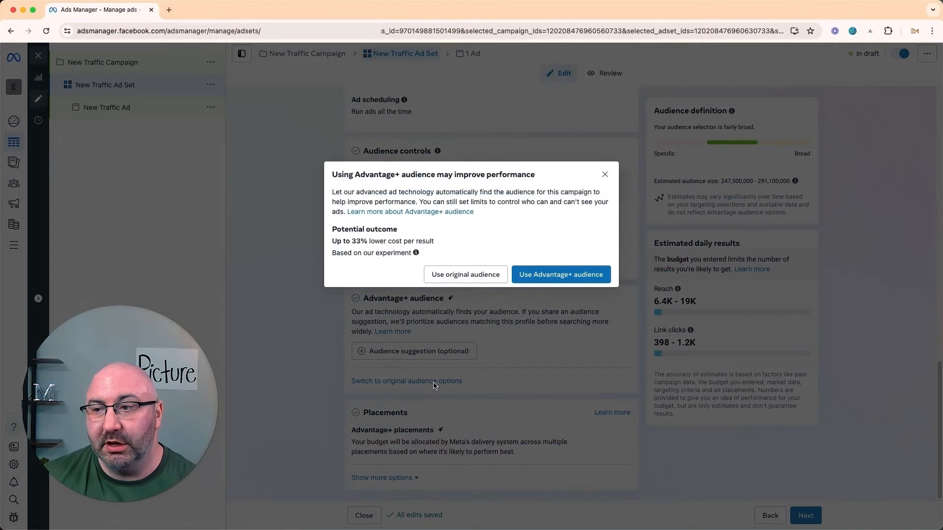
{"action": "left_click", "coordinate": [469, 275]}
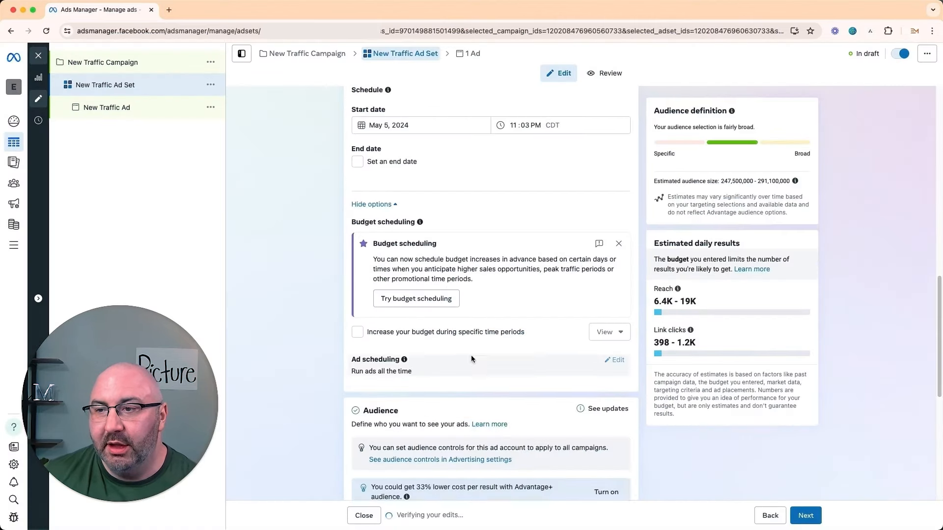
- Limit the ad set's audience to ages 20 to 32 and gender Women
{"action": "scroll", "coordinate": [470, 355], "scroll_direction": "down", "scroll_amount": 8}
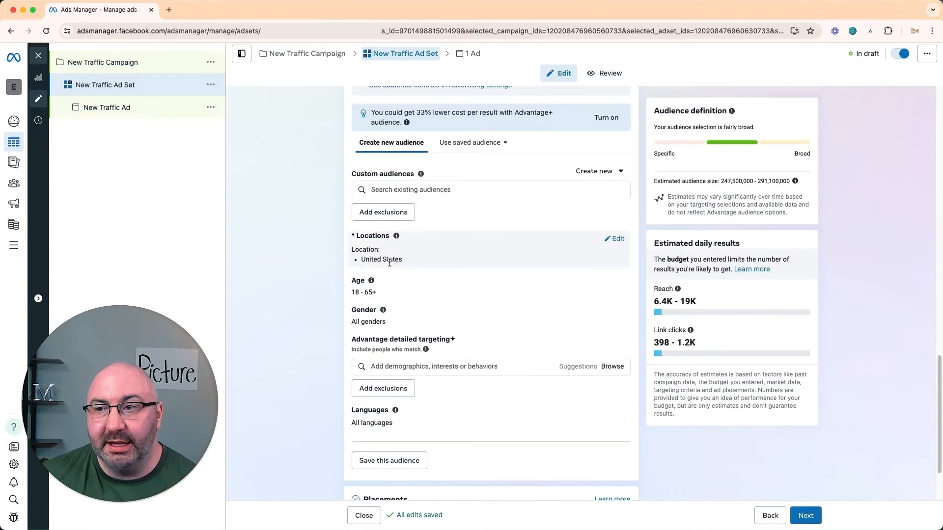
{"action": "scroll", "coordinate": [330, 301], "scroll_direction": "down", "scroll_amount": 3}
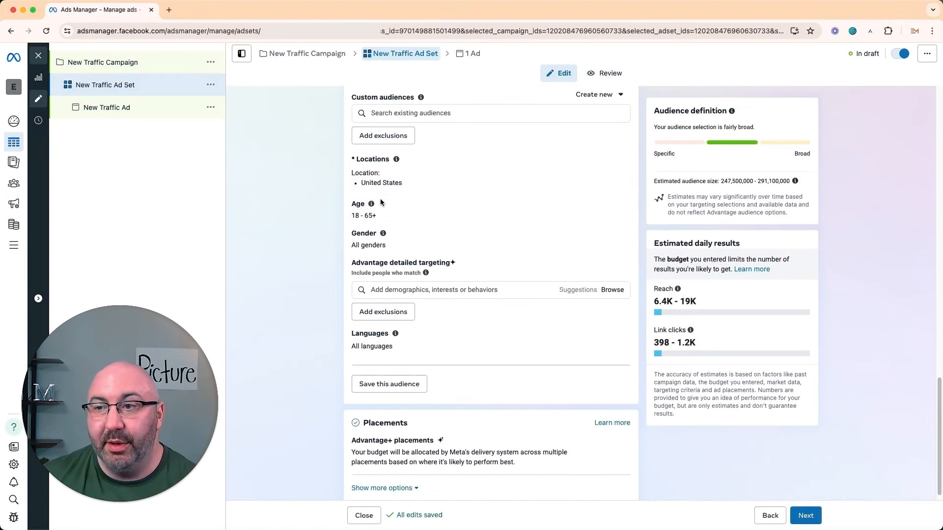
{"action": "left_click", "coordinate": [623, 205]}
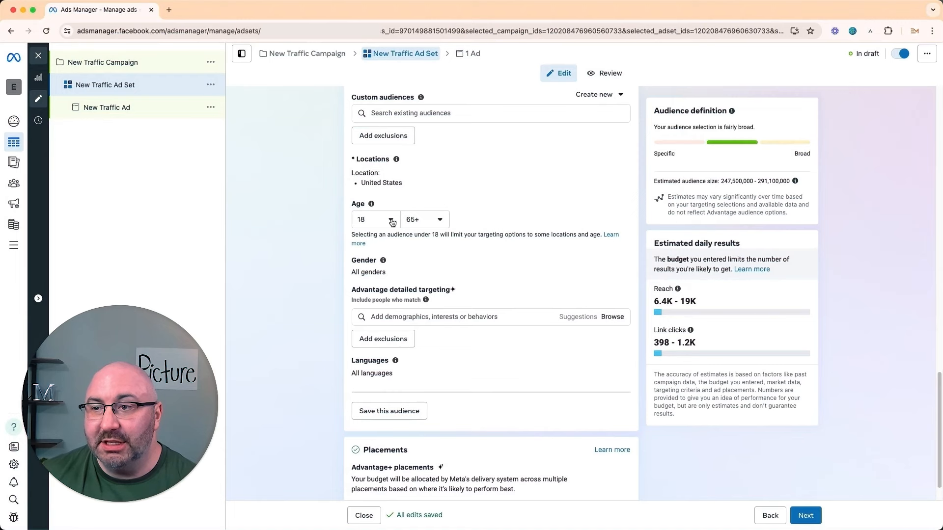
{"action": "left_click", "coordinate": [377, 222]}
{"action": "scroll", "coordinate": [379, 331], "scroll_direction": "down", "scroll_amount": 2}
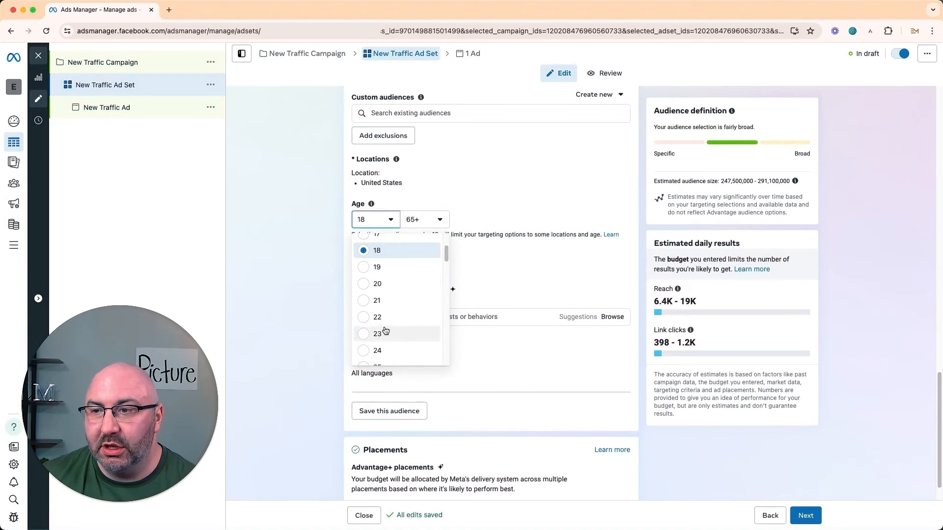
{"action": "left_click", "coordinate": [378, 283]}
{"action": "left_click", "coordinate": [428, 225]}
{"action": "scroll", "coordinate": [462, 300], "scroll_direction": "up", "scroll_amount": 5}
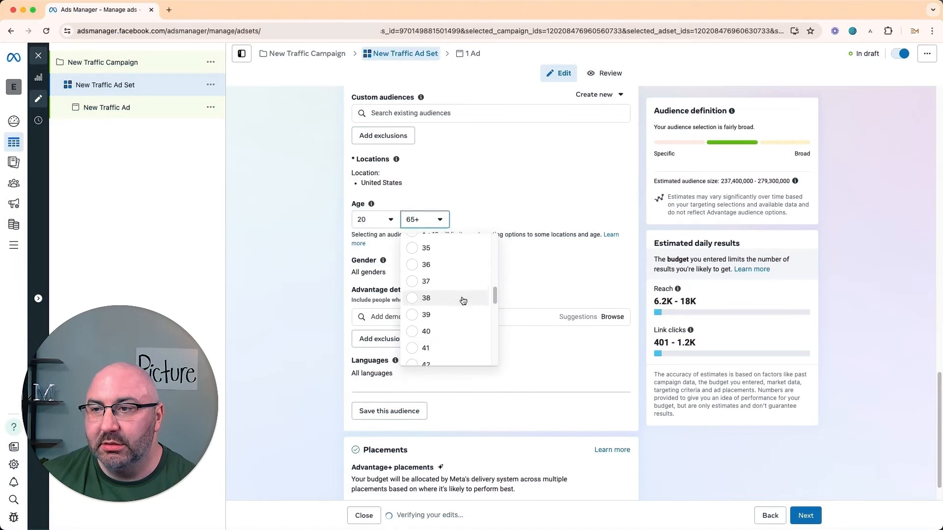
{"action": "scroll", "coordinate": [463, 301], "scroll_direction": "up", "scroll_amount": 2}
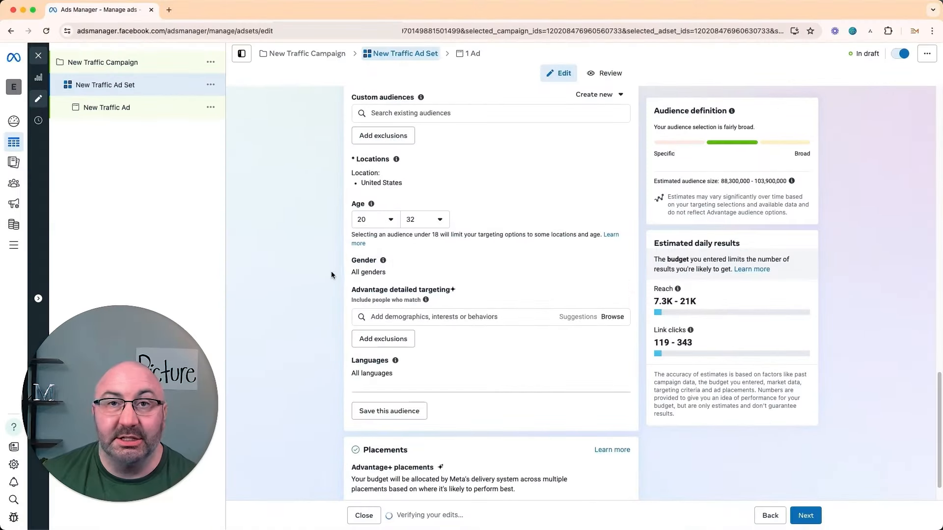
{"action": "left_click", "coordinate": [426, 275]}
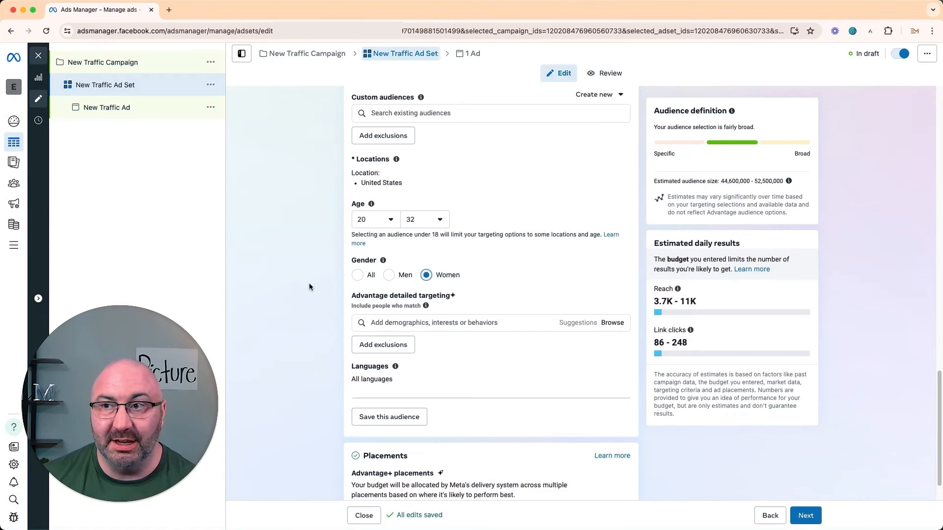
- Search the detailed targeting demographics, interests and behaviors for wedding
{"action": "scroll", "coordinate": [309, 286], "scroll_direction": "down", "scroll_amount": 2}
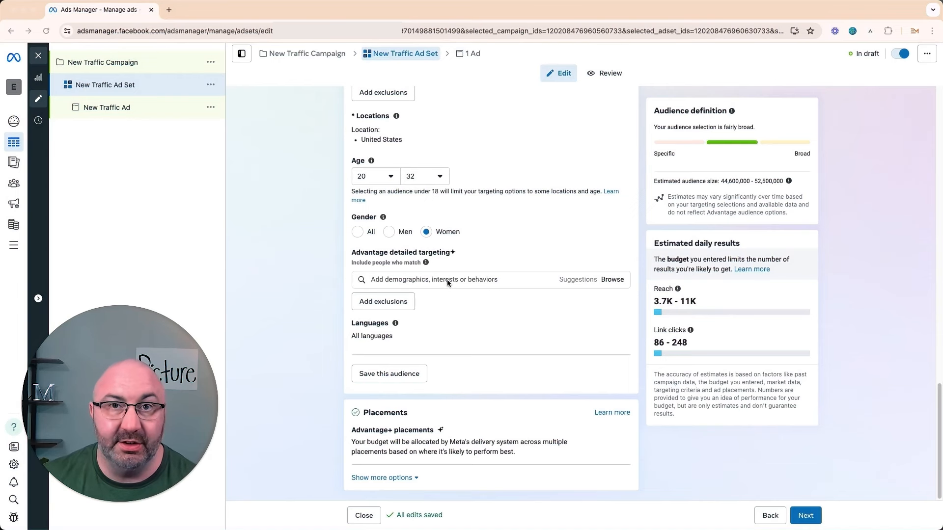
{"action": "left_click", "coordinate": [412, 279]}
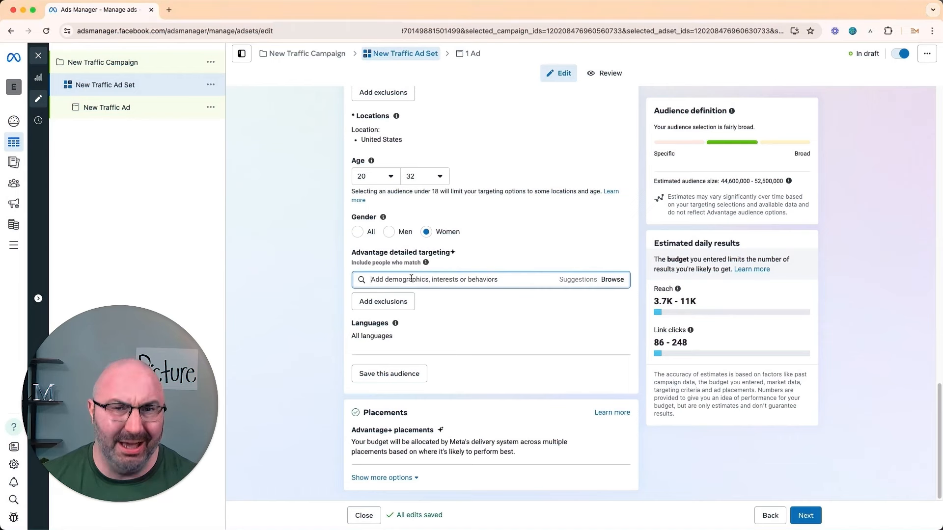
{"action": "type", "text": "wedding"}
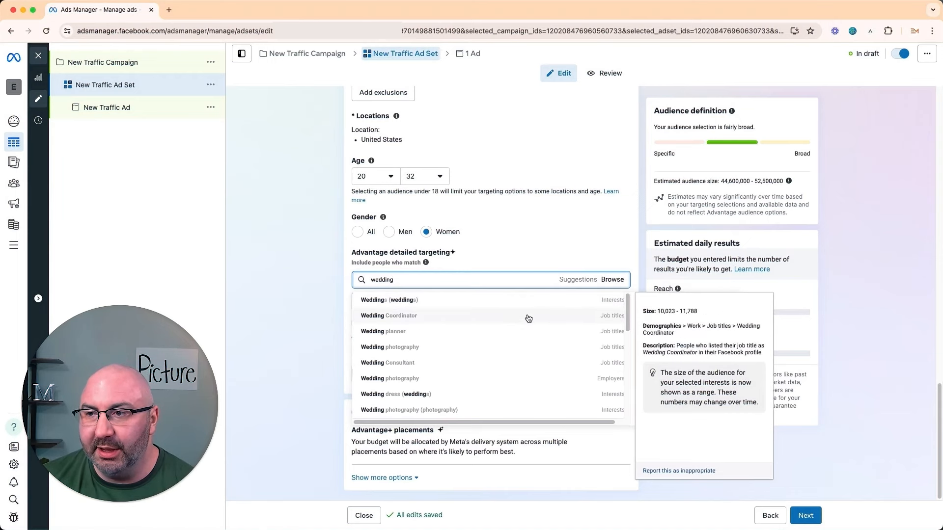
- Search the detailed targeting demographics, interests and behaviors for newlywed
{"action": "left_click_drag", "start_coordinate": [443, 281], "coordinate": [339, 283]}
{"action": "key", "text": "BackSpace"}
{"action": "type", "text": "newlywed"}
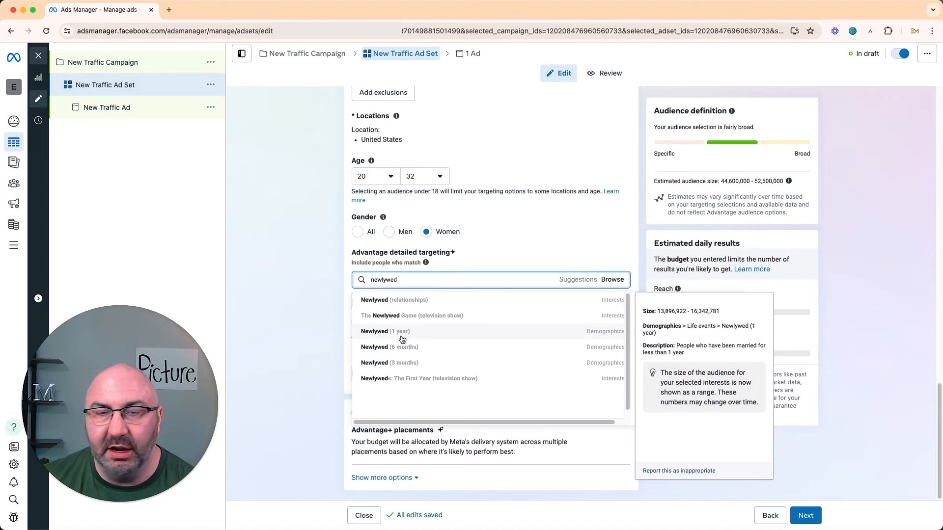
{"action": "left_click", "coordinate": [523, 233]}
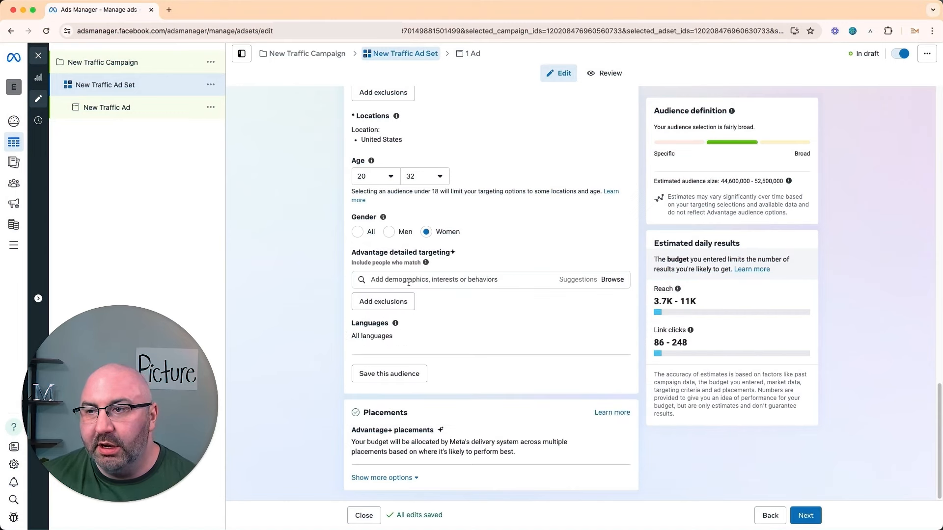
- Browse the detailed targeting demographics to examine the household income options under Financial
{"action": "left_click", "coordinate": [617, 283]}
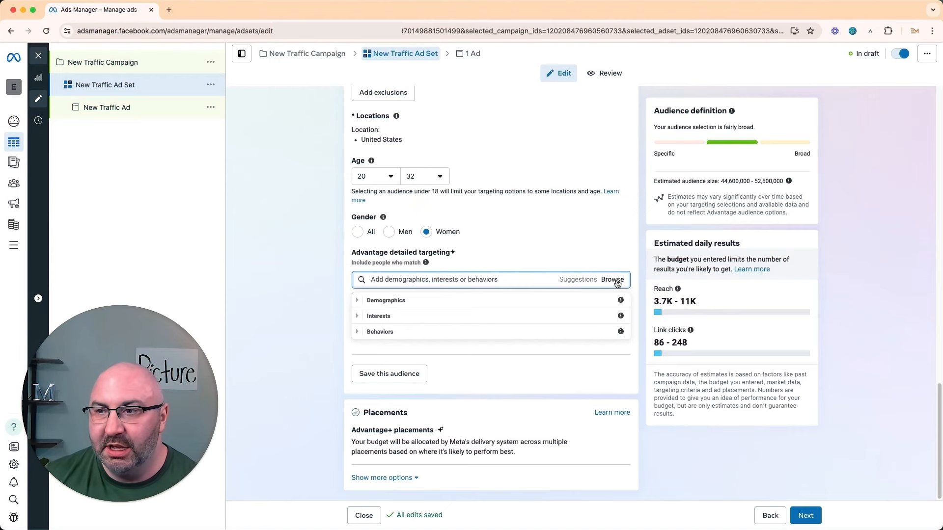
{"action": "left_click", "coordinate": [361, 301]}
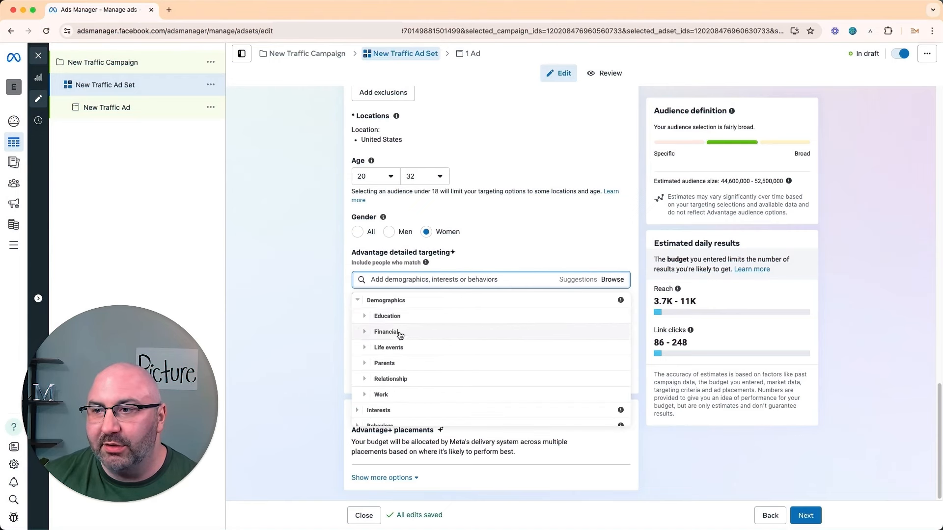
{"action": "left_click", "coordinate": [365, 333]}
{"action": "left_click", "coordinate": [371, 324]}
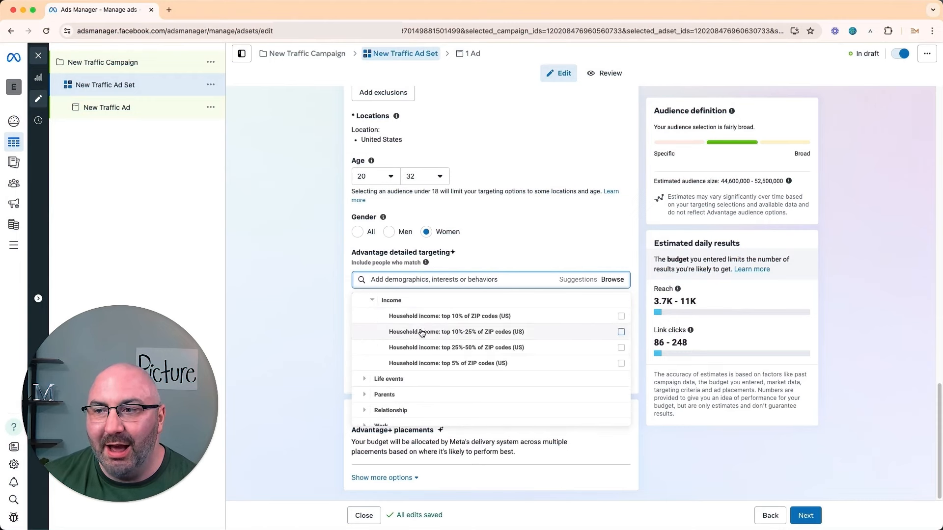
{"action": "mouse_move", "coordinate": [428, 349]}
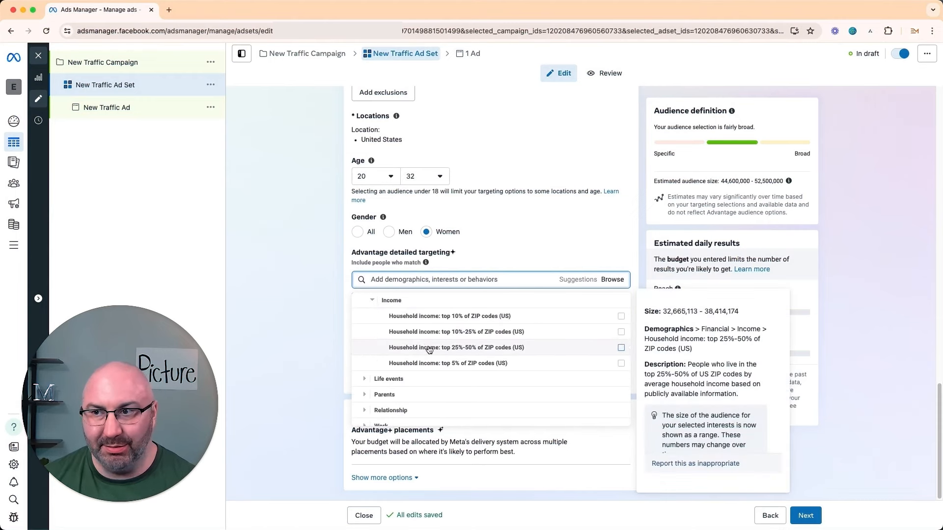
- Browse the Life events demographics, including Anniversary, and add Newlywed (1 year) to the detailed targeting
{"action": "left_click", "coordinate": [364, 379]}
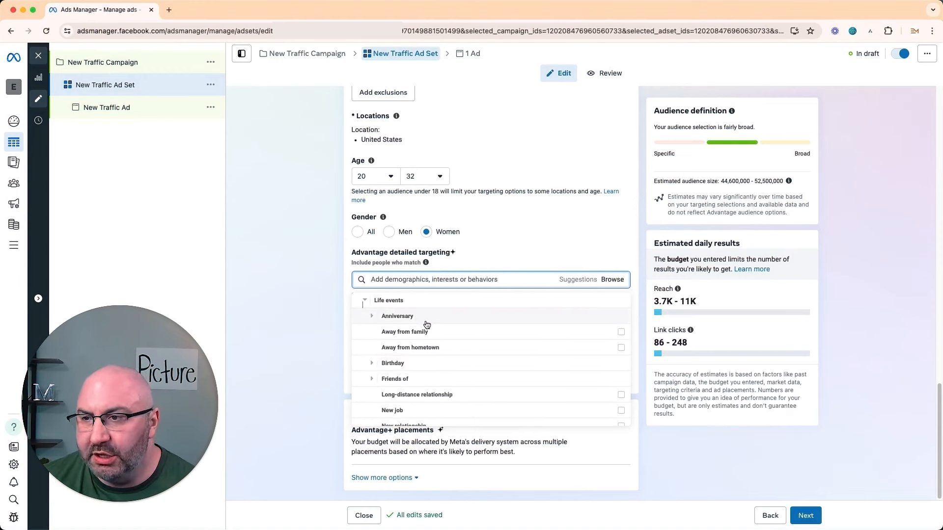
{"action": "left_click", "coordinate": [373, 319]}
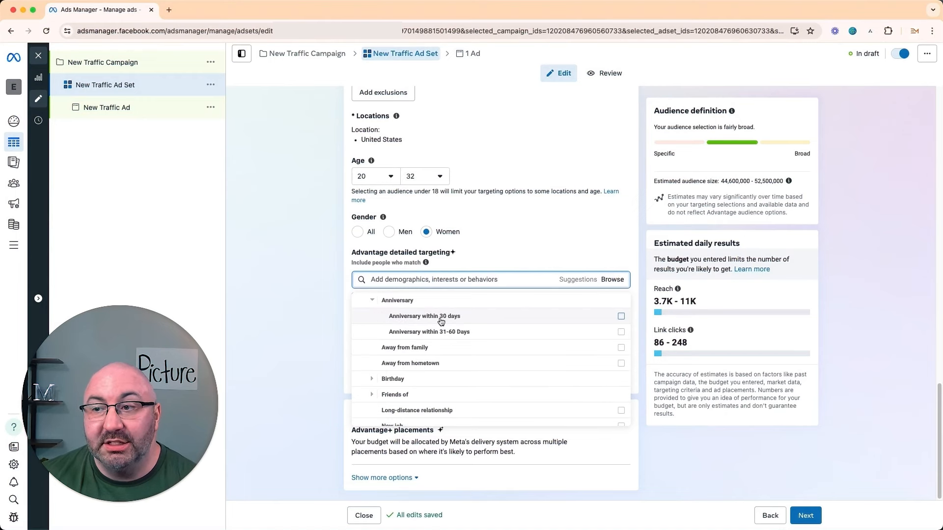
{"action": "mouse_move", "coordinate": [444, 322]}
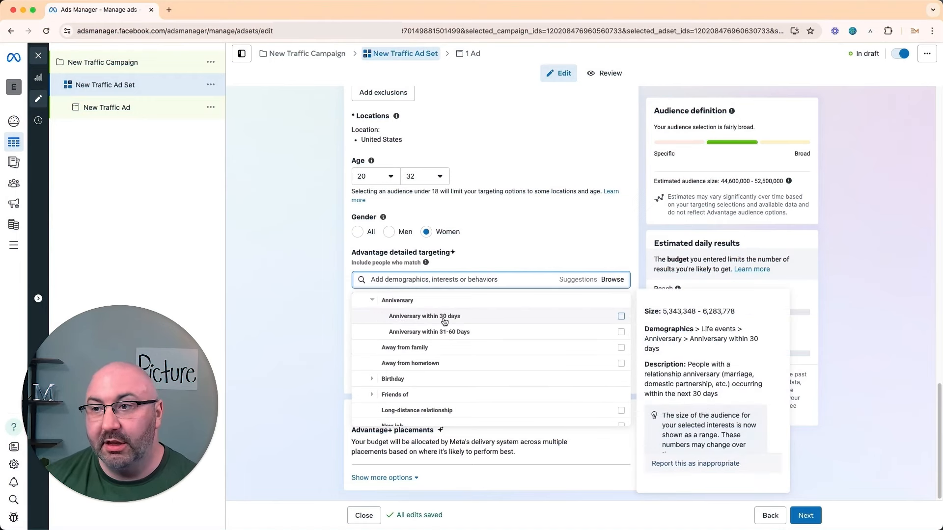
{"action": "scroll", "coordinate": [380, 357], "scroll_direction": "down", "scroll_amount": 2}
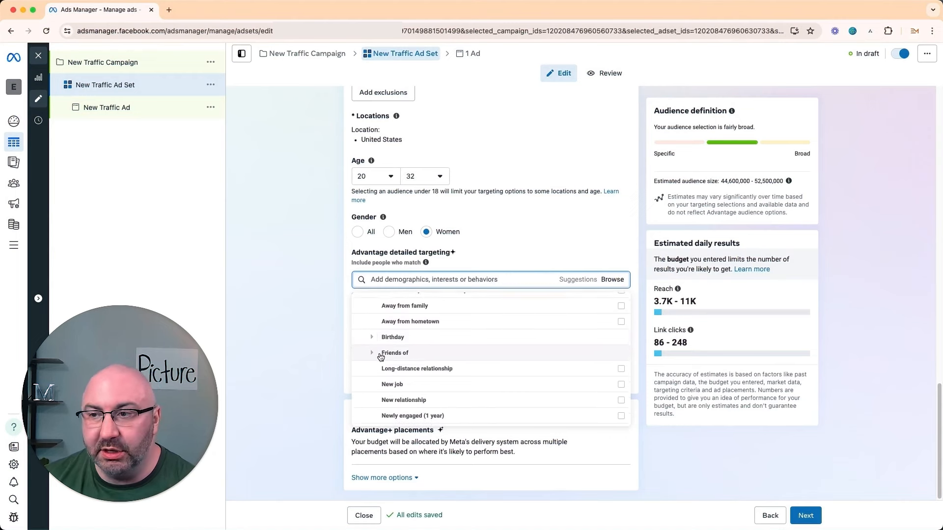
{"action": "scroll", "coordinate": [381, 358], "scroll_direction": "down", "scroll_amount": 3}
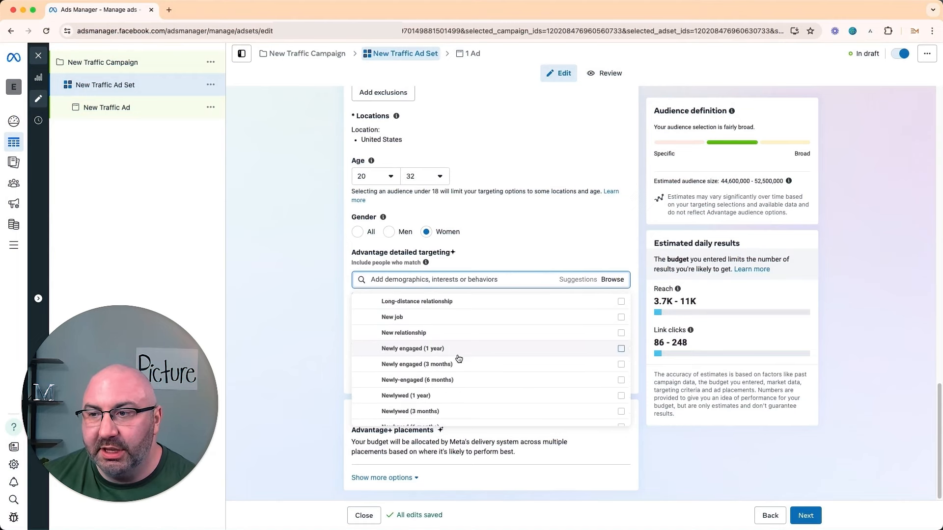
{"action": "scroll", "coordinate": [458, 359], "scroll_direction": "down", "scroll_amount": 3}
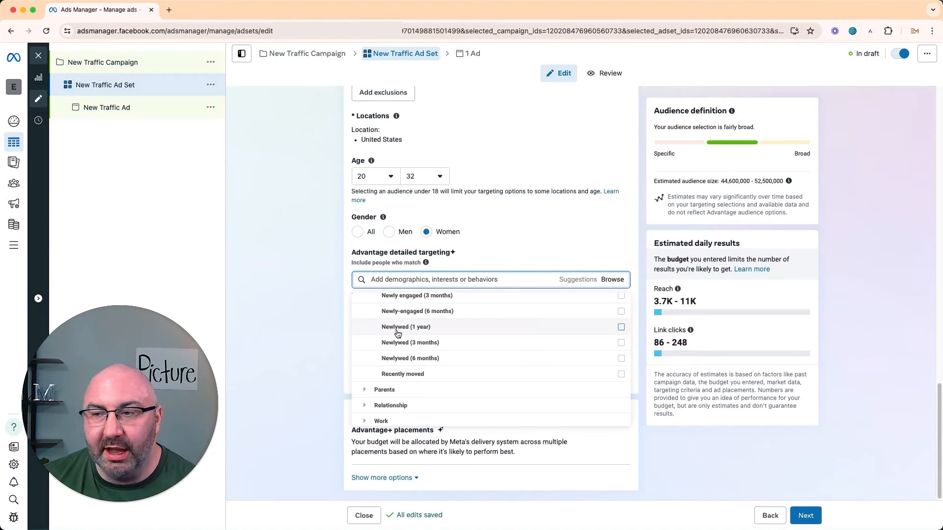
{"action": "mouse_move", "coordinate": [398, 334]}
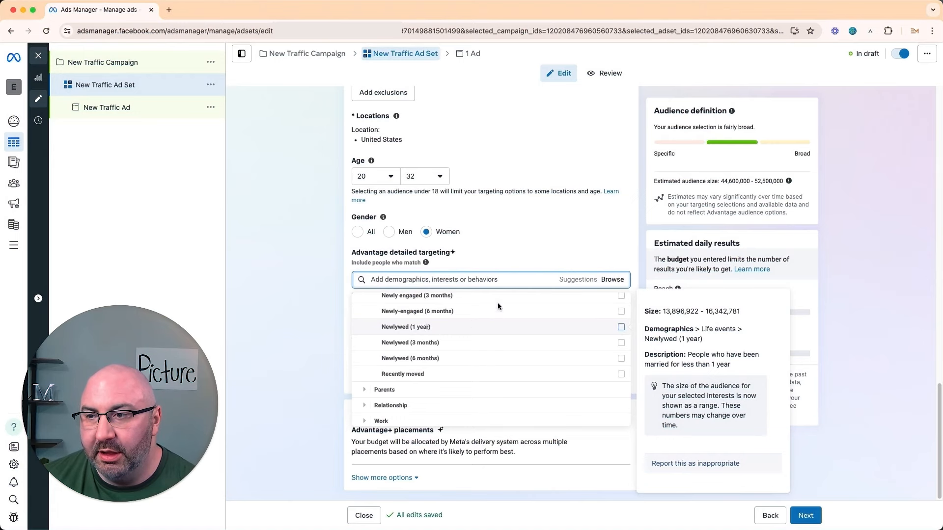
{"action": "left_click", "coordinate": [496, 327]}
- Add Newly engaged (1 year) from the Life events demographics to the same detailed targeting group
{"action": "scroll", "coordinate": [521, 300], "scroll_direction": "down", "scroll_amount": 1}
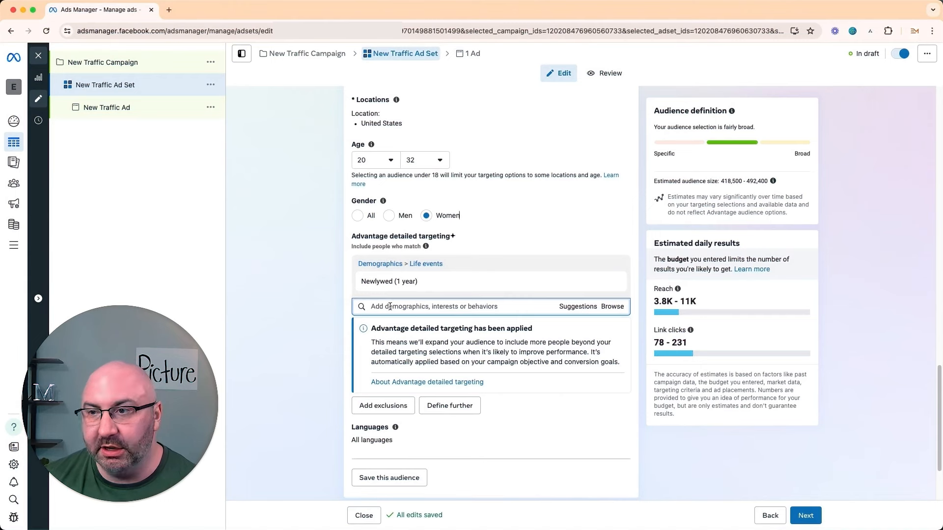
{"action": "left_click", "coordinate": [611, 308]}
{"action": "left_click", "coordinate": [357, 327]}
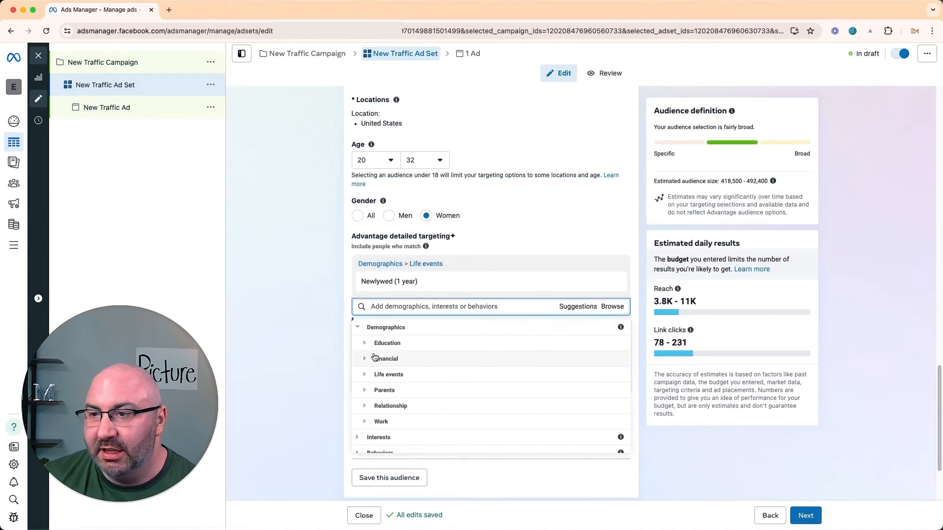
{"action": "left_click", "coordinate": [364, 376]}
{"action": "scroll", "coordinate": [400, 378], "scroll_direction": "down", "scroll_amount": 5}
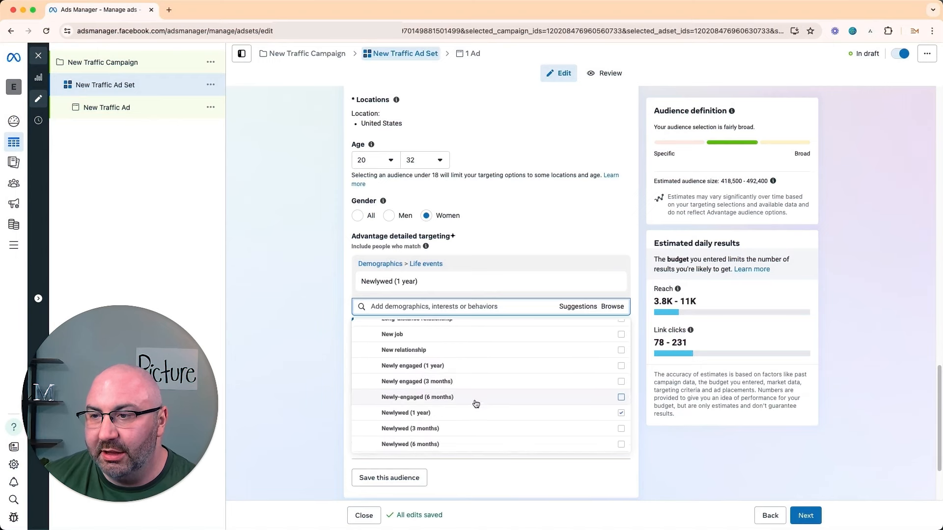
{"action": "scroll", "coordinate": [473, 400], "scroll_direction": "down", "scroll_amount": 1}
{"action": "scroll", "coordinate": [476, 404], "scroll_direction": "down", "scroll_amount": 1}
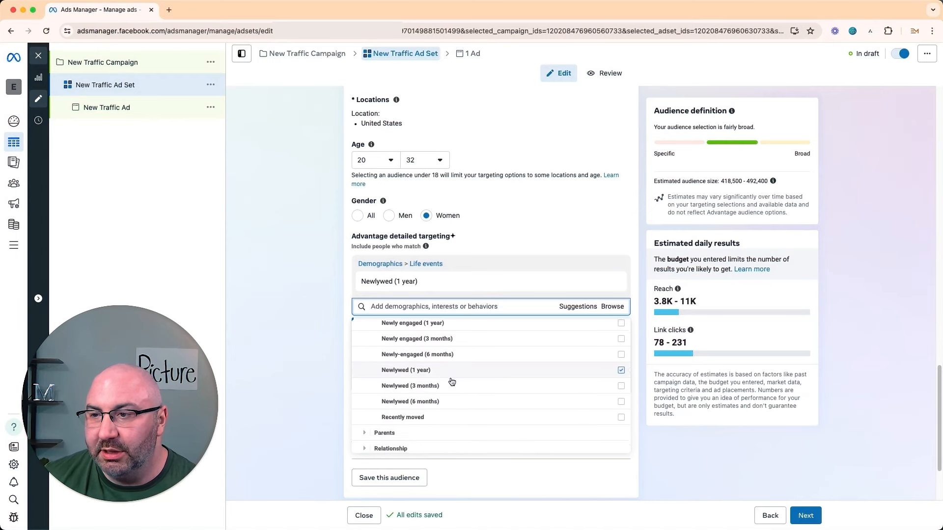
{"action": "mouse_move", "coordinate": [452, 381]}
{"action": "scroll", "coordinate": [457, 375], "scroll_direction": "up", "scroll_amount": 1}
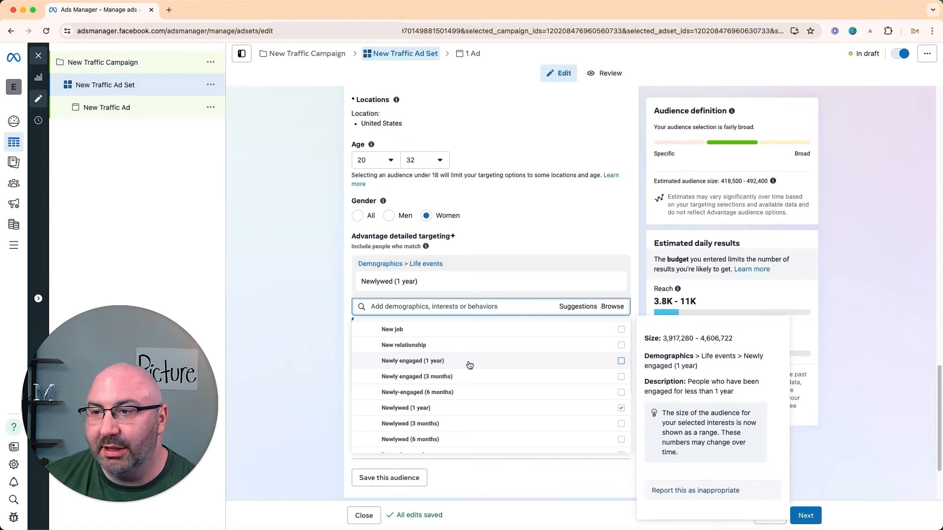
{"action": "left_click", "coordinate": [462, 366]}
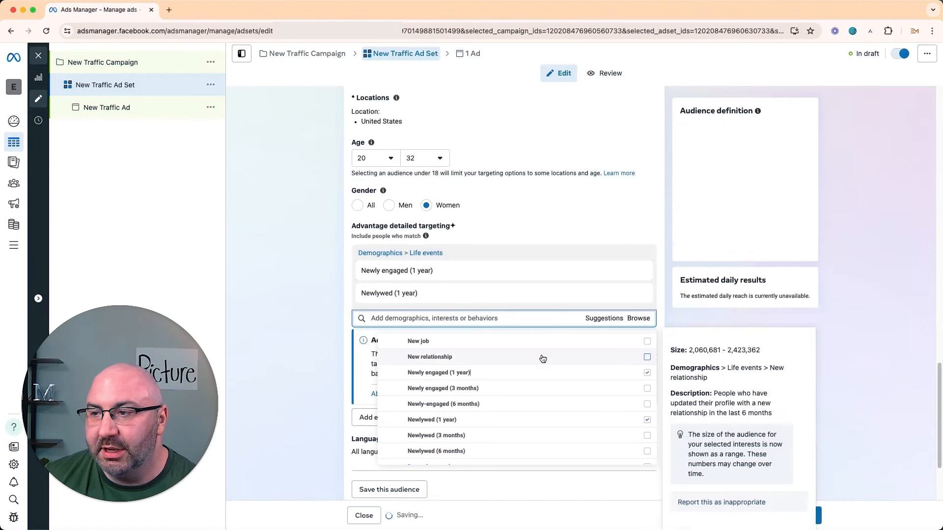
{"action": "left_click", "coordinate": [558, 234]}
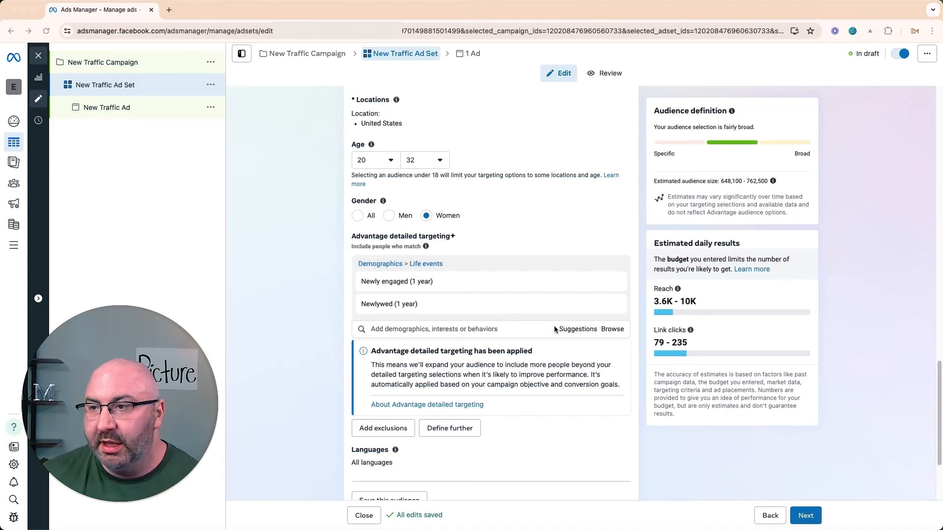
- Search the first detailed targeting group's options for anniver
{"action": "left_click", "coordinate": [574, 332]}
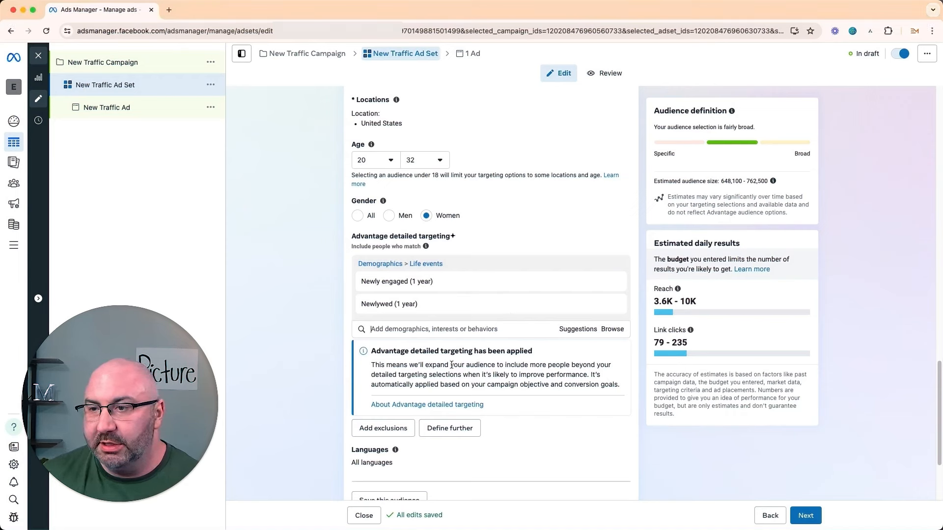
{"action": "type", "text": "an"}
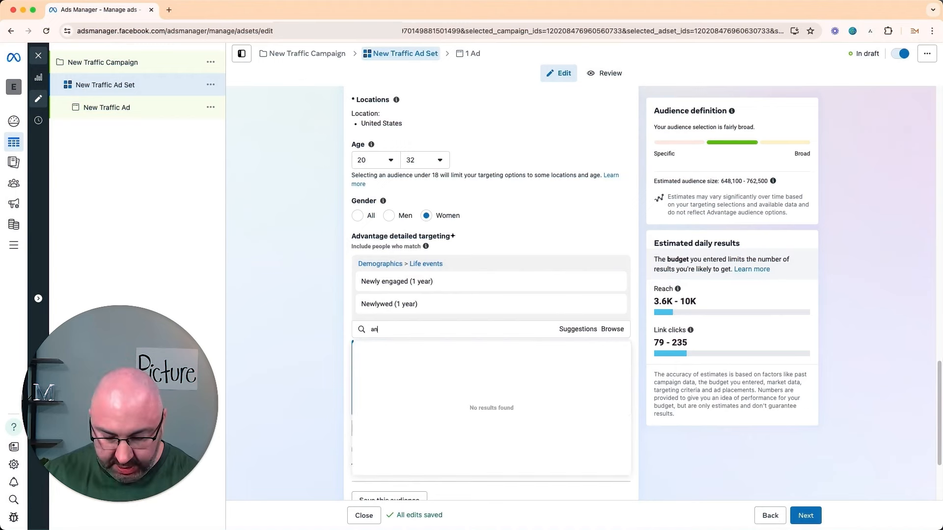
{"action": "type", "text": "niver"}
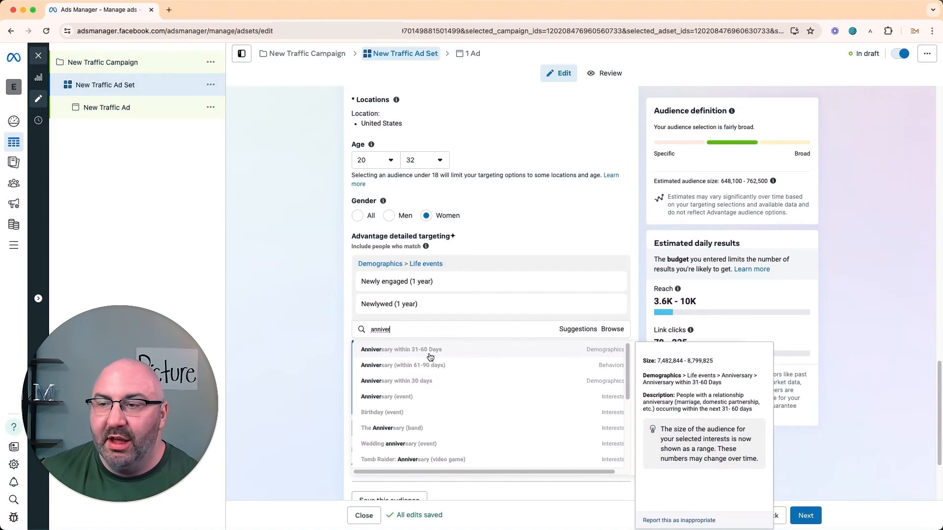
{"action": "left_click", "coordinate": [509, 228]}
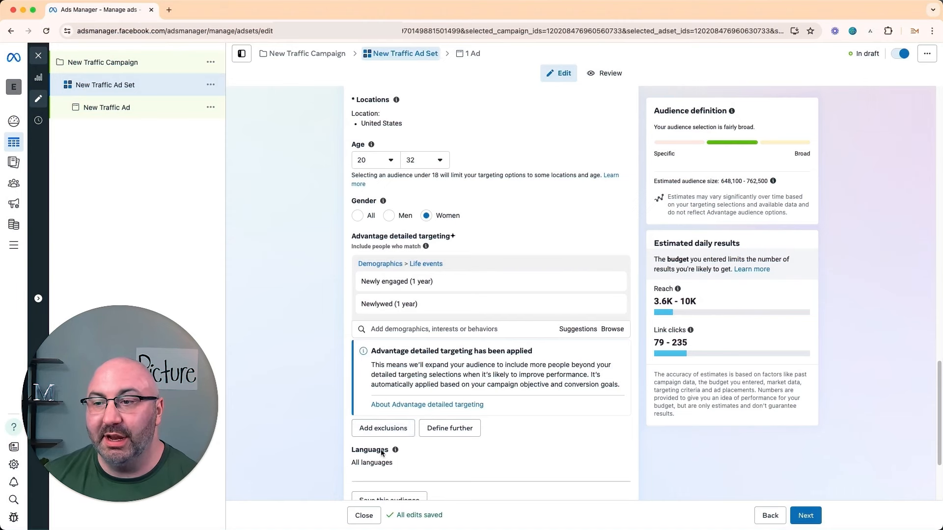
- Define the detailed targeting further with an additional must-also-match group and search its options for married
{"action": "scroll", "coordinate": [446, 388], "scroll_direction": "down", "scroll_amount": 1}
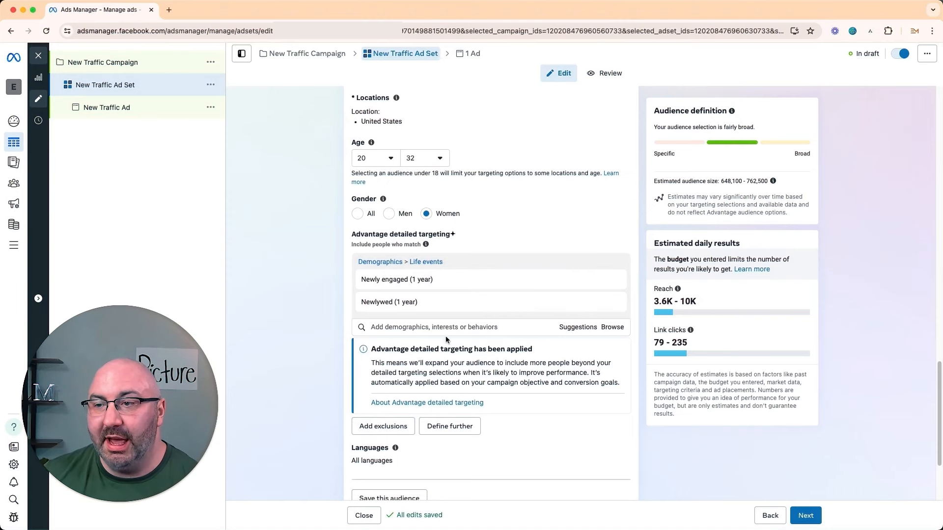
{"action": "left_click", "coordinate": [448, 429]}
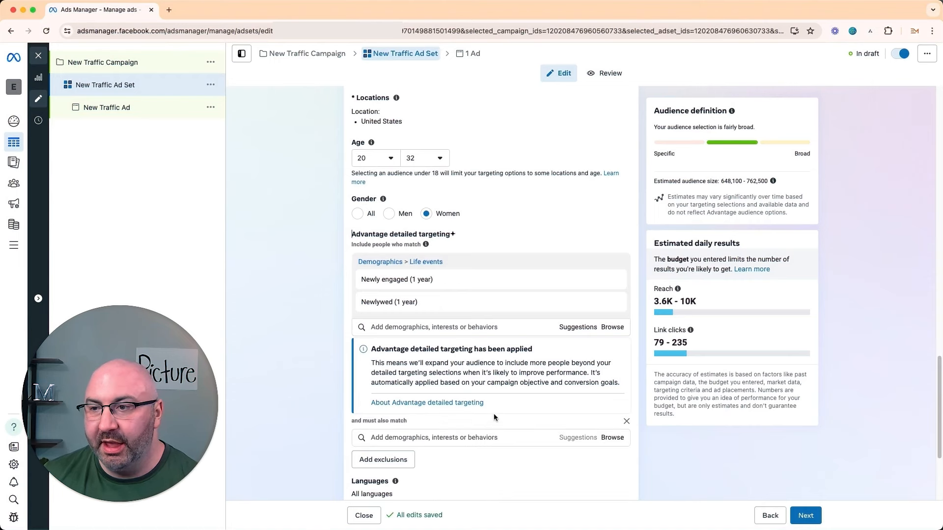
{"action": "left_click", "coordinate": [426, 437]}
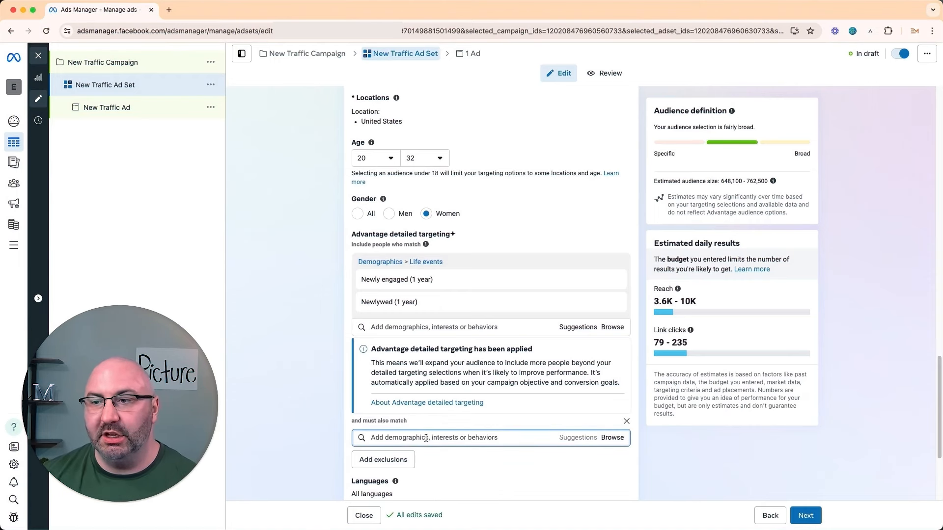
{"action": "type", "text": "married"}
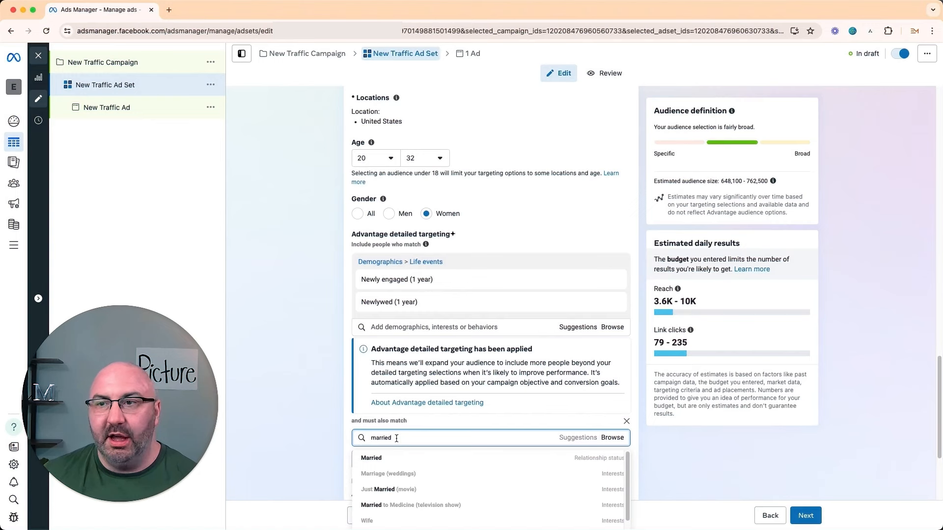
{"action": "left_click_drag", "start_coordinate": [396, 439], "coordinate": [363, 436]}
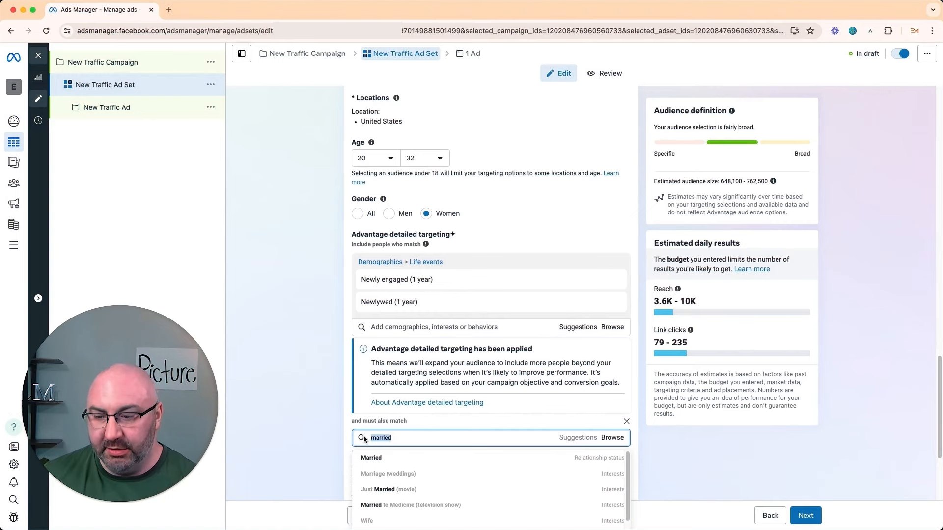
{"action": "key", "text": "BackSpace"}
{"action": "left_click", "coordinate": [523, 228]}
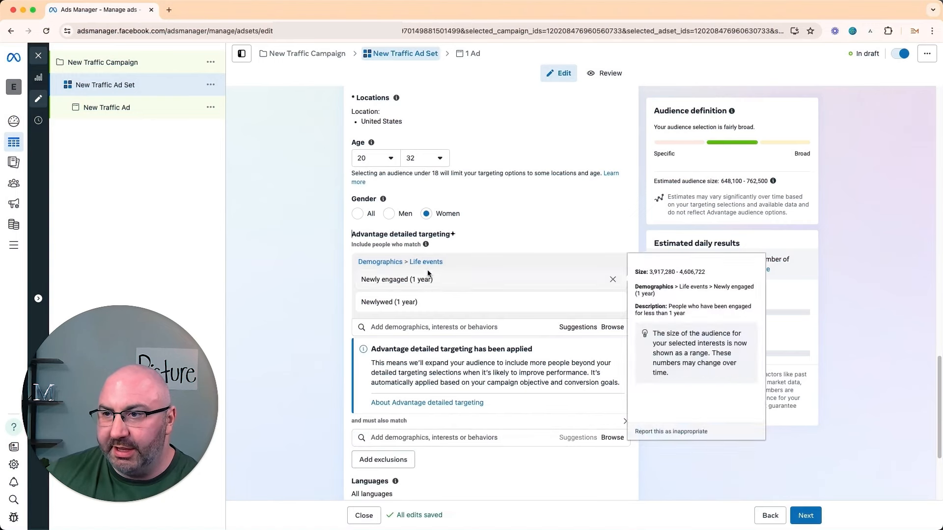
- Add Anniversary within 31-60 Days to the must-also-match group and review the combined targeting
{"action": "left_click", "coordinate": [402, 437]}
{"action": "type", "text": "ann"}
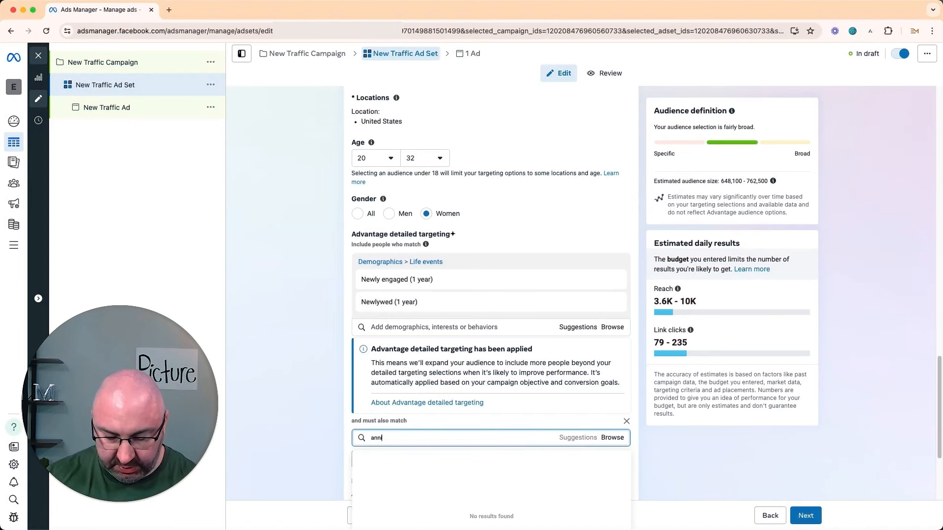
{"action": "type", "text": "ivers"}
{"action": "left_click", "coordinate": [463, 459]}
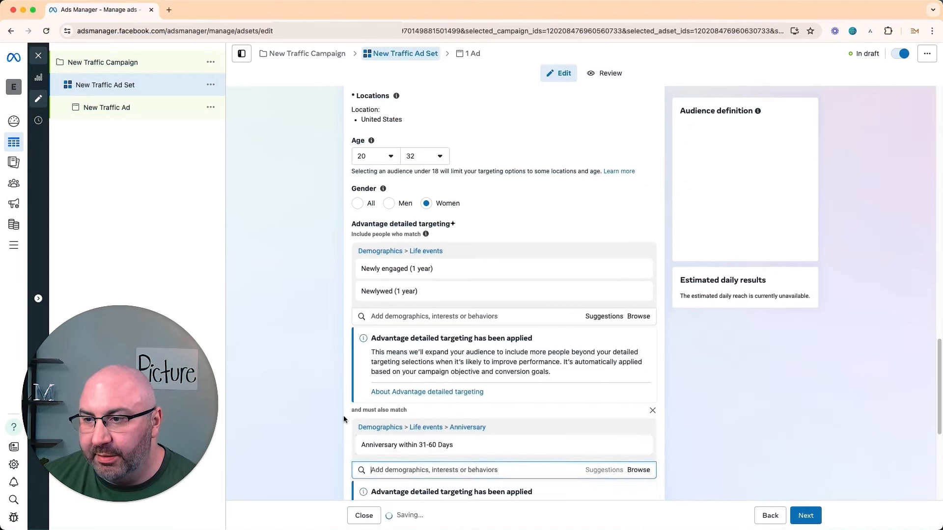
{"action": "scroll", "coordinate": [319, 406], "scroll_direction": "down", "scroll_amount": 3}
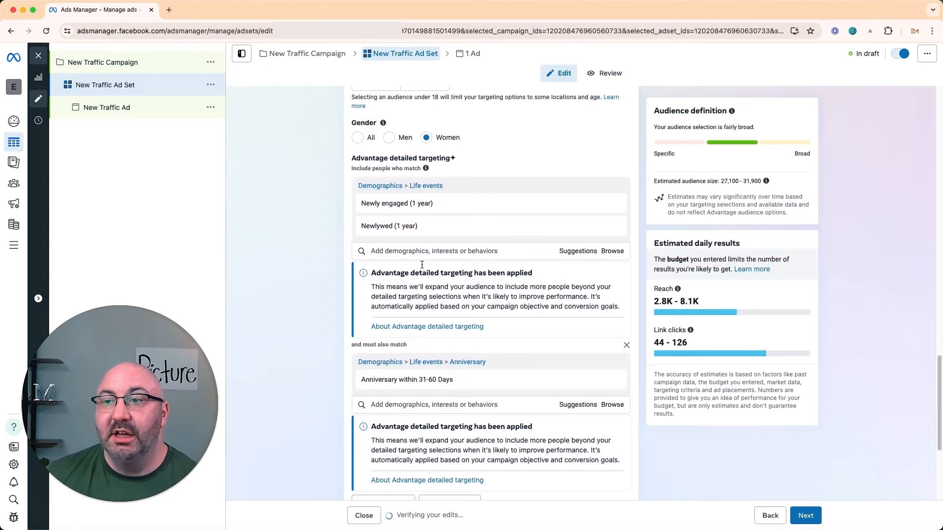
{"action": "mouse_move", "coordinate": [420, 203]}
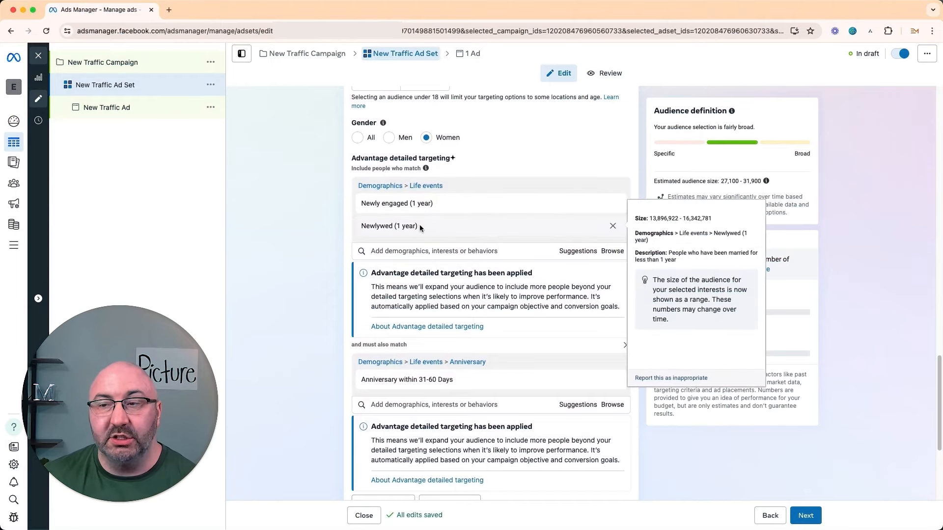
{"action": "mouse_move", "coordinate": [476, 379]}
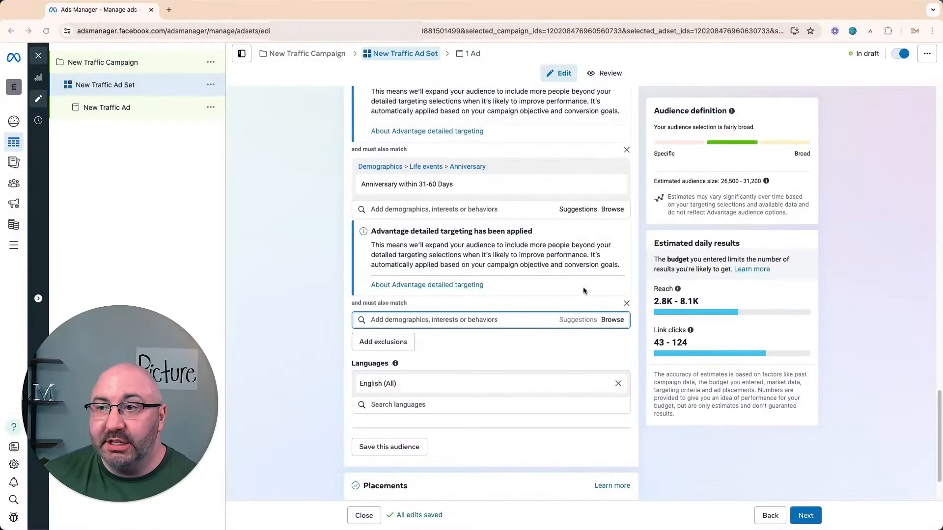
- Review the combined audience targeting and search the last must-also-match group's options for blanket, without adding any
{"action": "scroll", "coordinate": [583, 291], "scroll_direction": "up", "scroll_amount": 4}
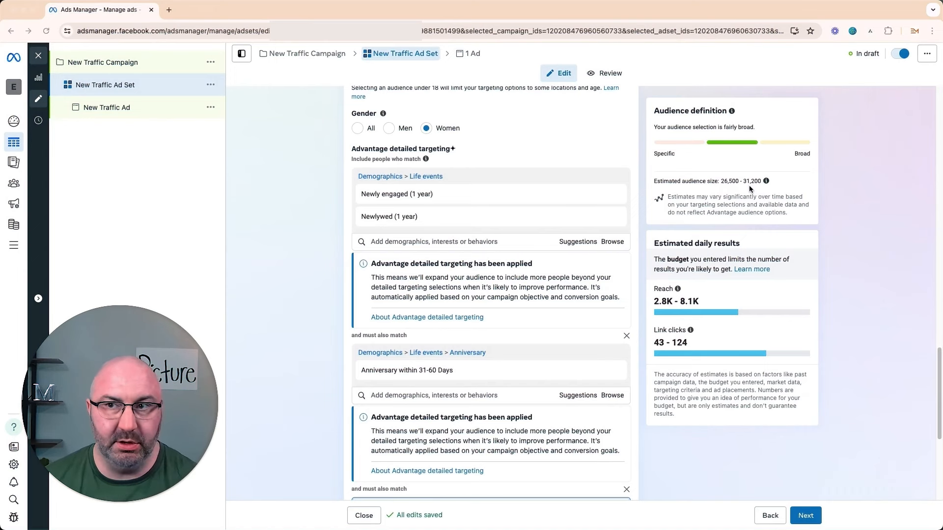
{"action": "scroll", "coordinate": [432, 398], "scroll_direction": "down", "scroll_amount": 3}
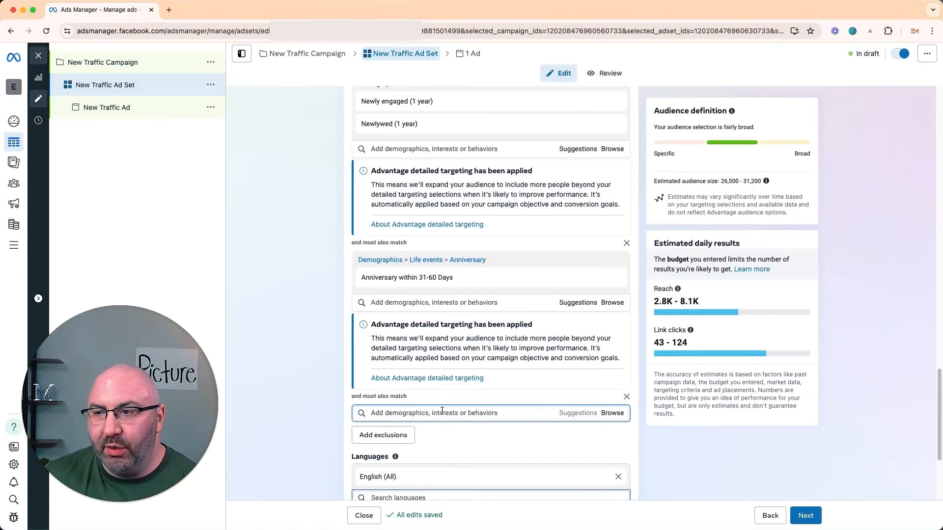
{"action": "left_click", "coordinate": [441, 413]}
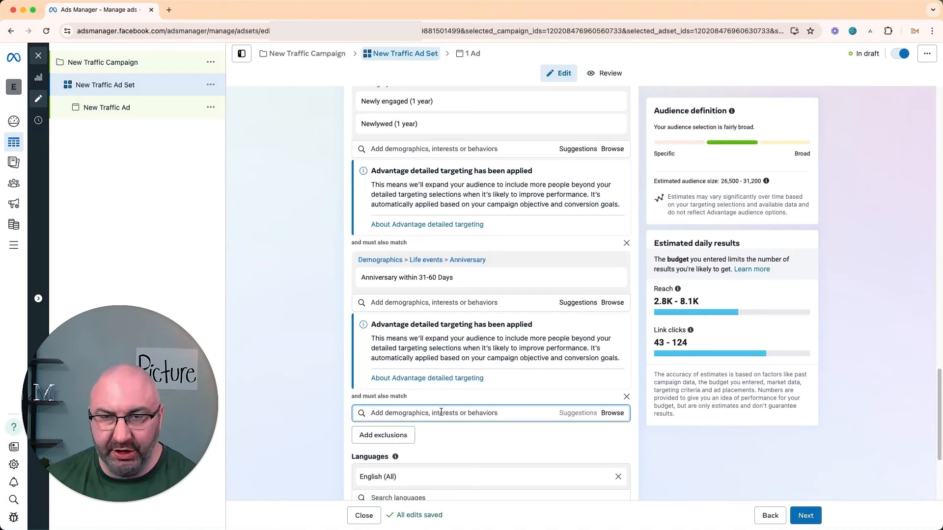
{"action": "type", "text": "blanket"}
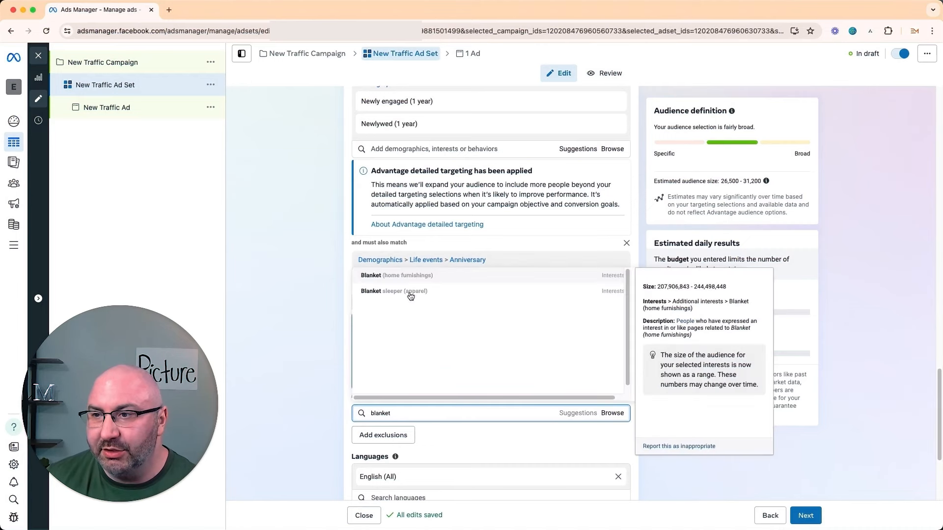
{"action": "left_click", "coordinate": [309, 282]}
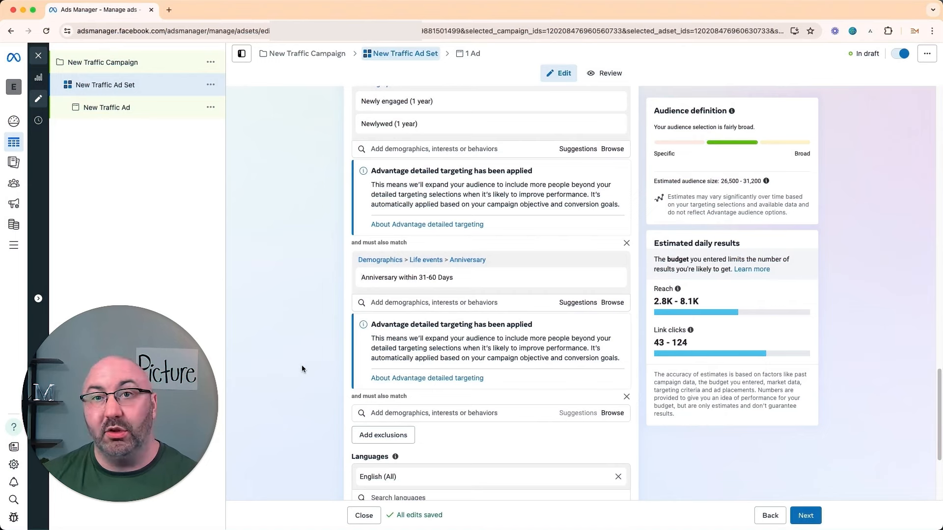
- Continue from the ad set to the ad and review its identity, ad setup and format settings down to the ad creative
{"action": "scroll", "coordinate": [301, 364], "scroll_direction": "down", "scroll_amount": 3}
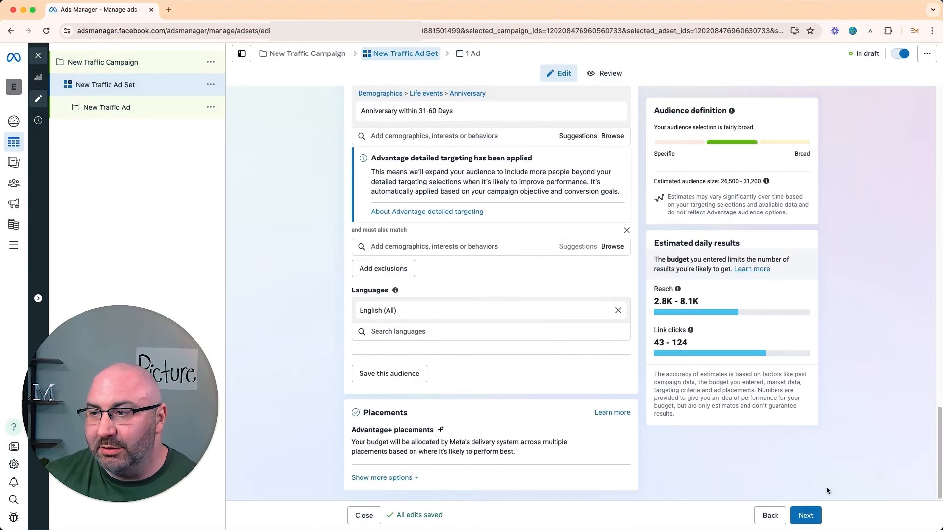
{"action": "left_click", "coordinate": [805, 515]}
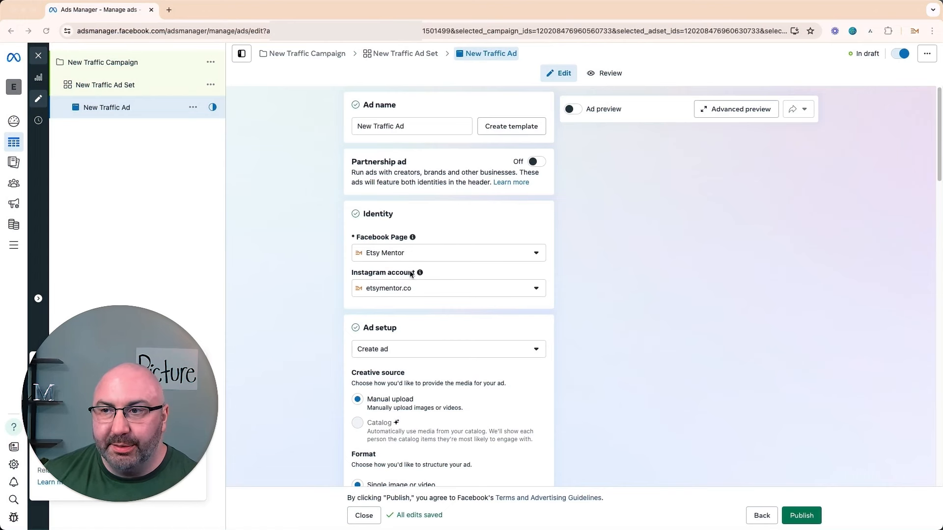
{"action": "scroll", "coordinate": [322, 278], "scroll_direction": "down", "scroll_amount": 1}
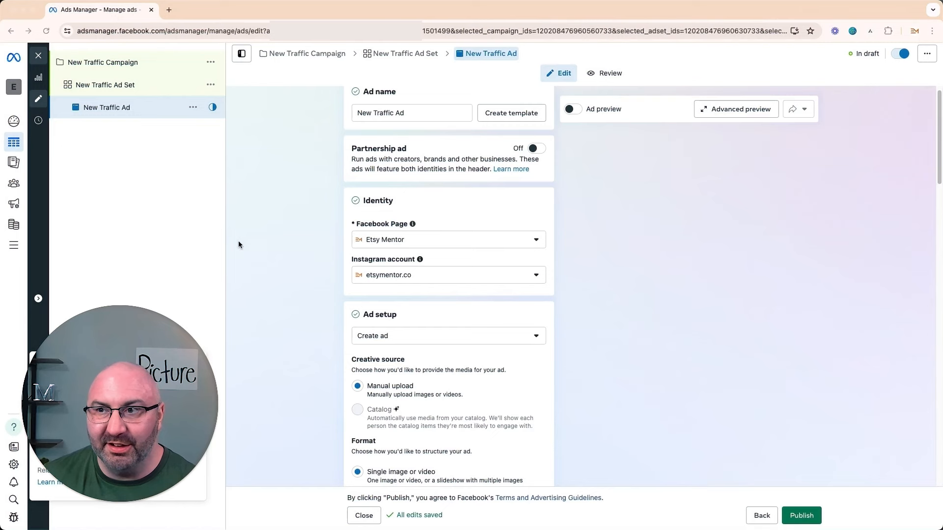
{"action": "scroll", "coordinate": [278, 238], "scroll_direction": "down", "scroll_amount": 5}
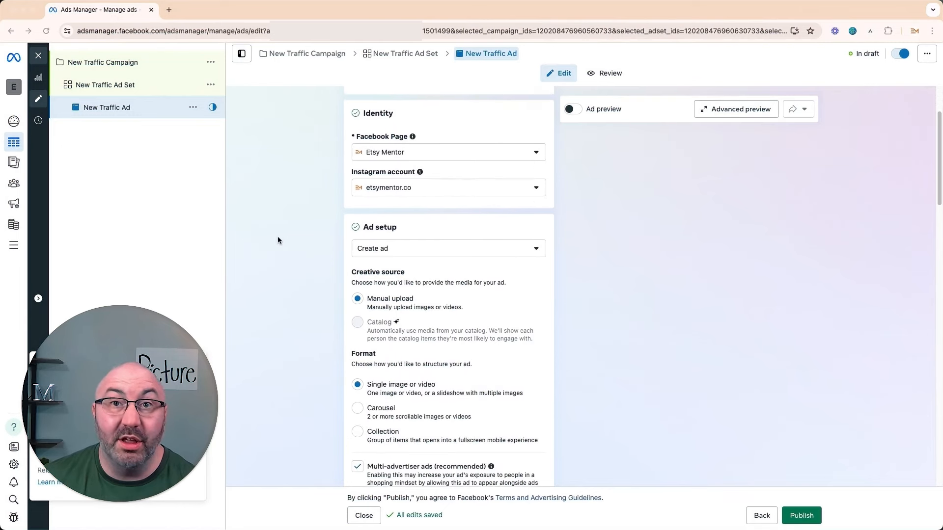
{"action": "scroll", "coordinate": [278, 238], "scroll_direction": "down", "scroll_amount": 6}
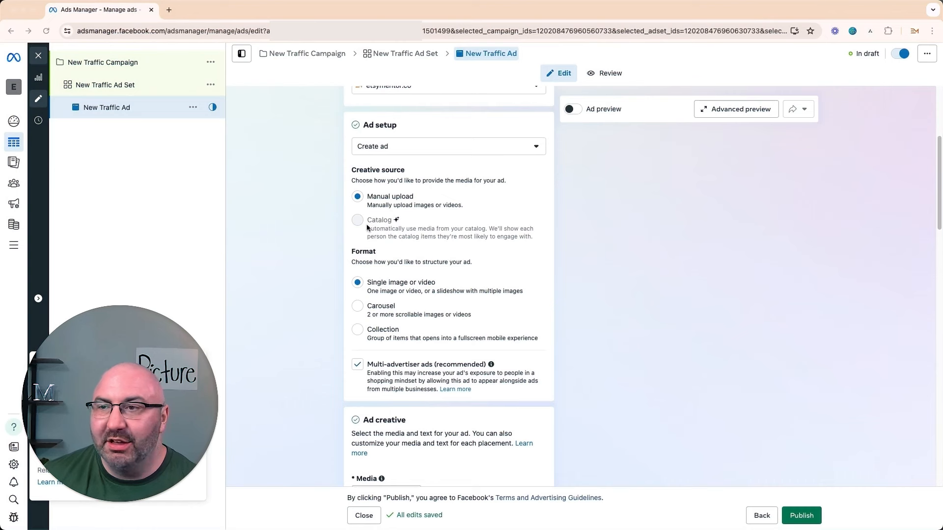
{"action": "scroll", "coordinate": [403, 251], "scroll_direction": "down", "scroll_amount": 3}
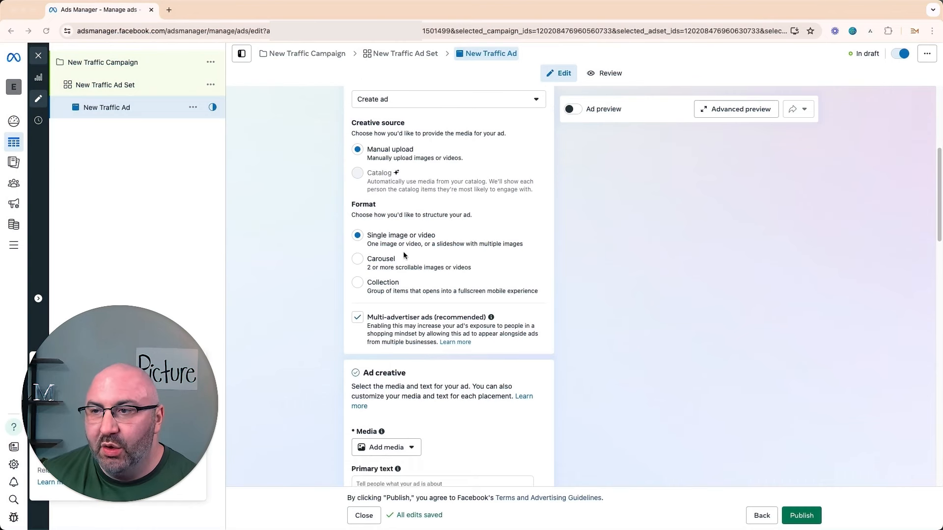
{"action": "scroll", "coordinate": [322, 265], "scroll_direction": "down", "scroll_amount": 2}
{"action": "scroll", "coordinate": [324, 268], "scroll_direction": "down", "scroll_amount": 5}
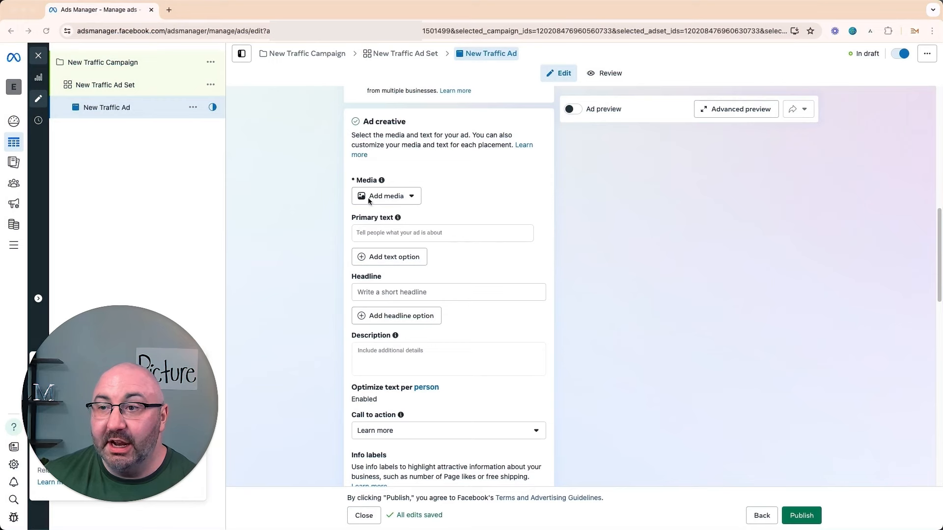
- Add the blanket screenshot from the account images as the ad's media and proceed to cropping
{"action": "left_click", "coordinate": [396, 197]}
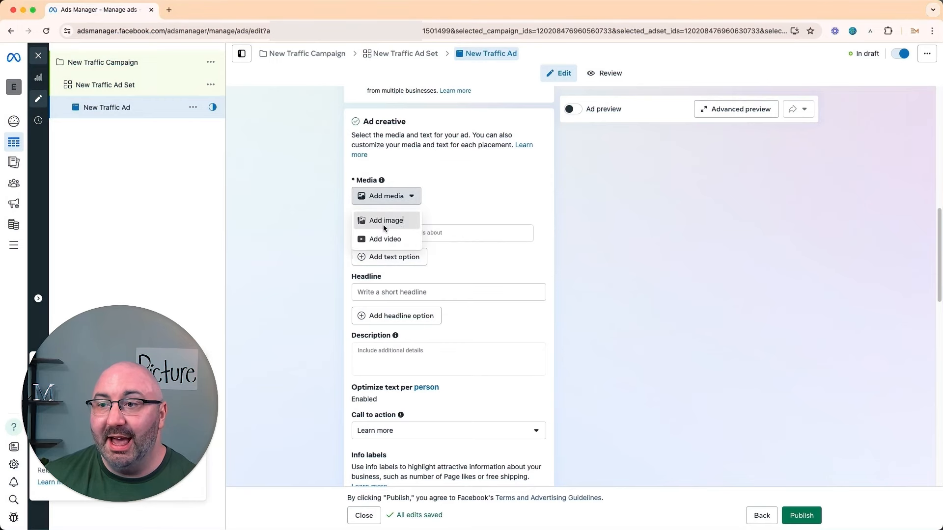
{"action": "left_click", "coordinate": [383, 224]}
{"action": "left_click", "coordinate": [302, 183]}
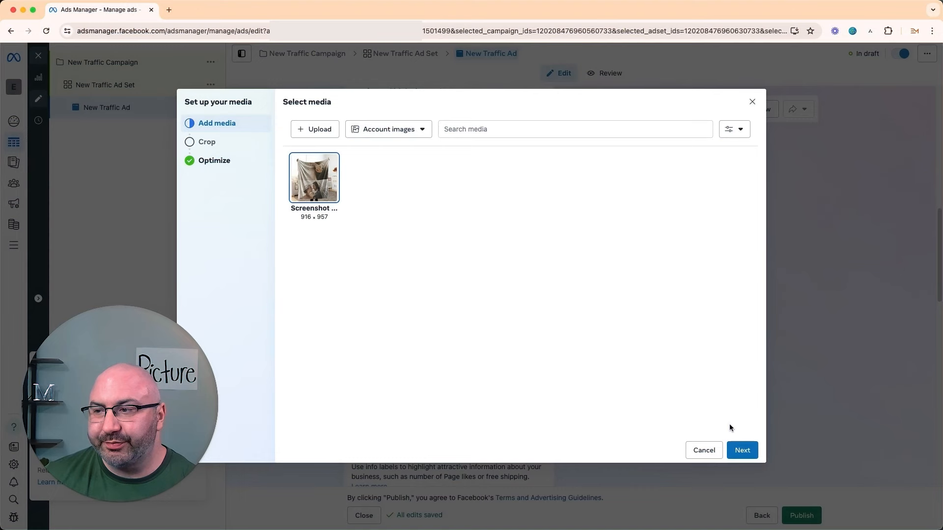
{"action": "left_click", "coordinate": [741, 450]}
- Crop the image to 1:1 for feeds and 9:16 for Stories and Reels, keep Original for Right column, and continue to optimization
{"action": "left_click", "coordinate": [295, 176]}
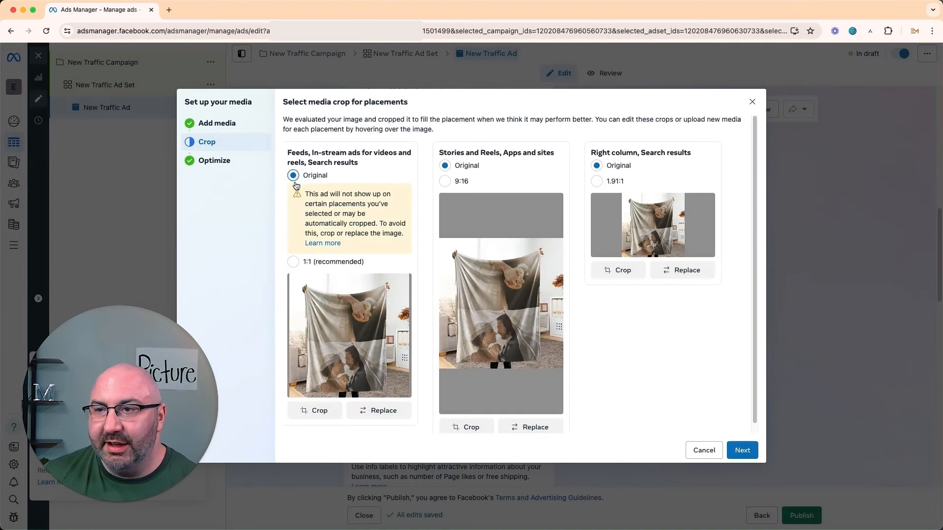
{"action": "left_click", "coordinate": [301, 264]}
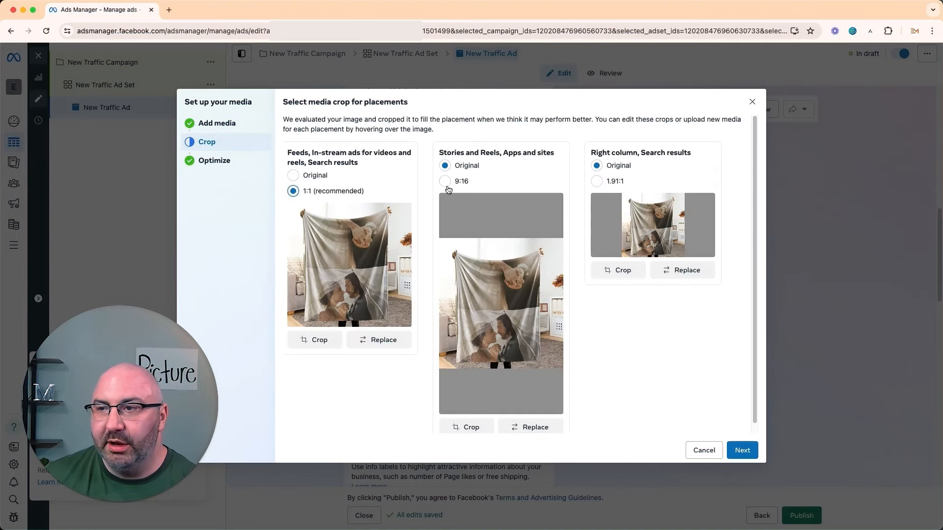
{"action": "left_click", "coordinate": [445, 182]}
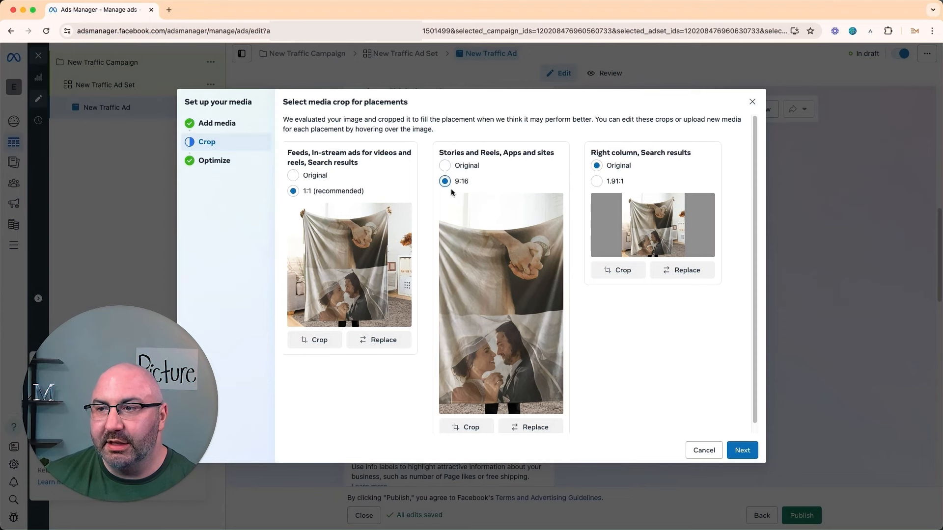
{"action": "left_click", "coordinate": [446, 166]}
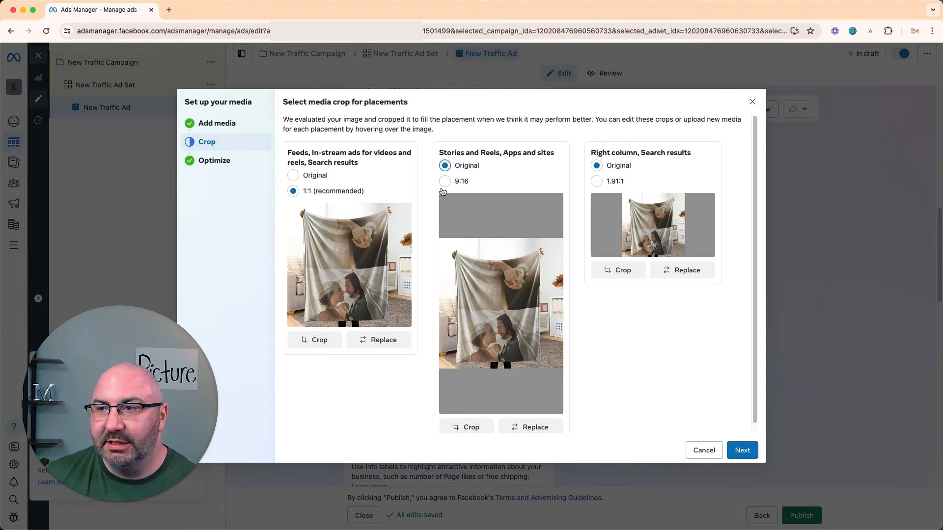
{"action": "left_click", "coordinate": [445, 181]}
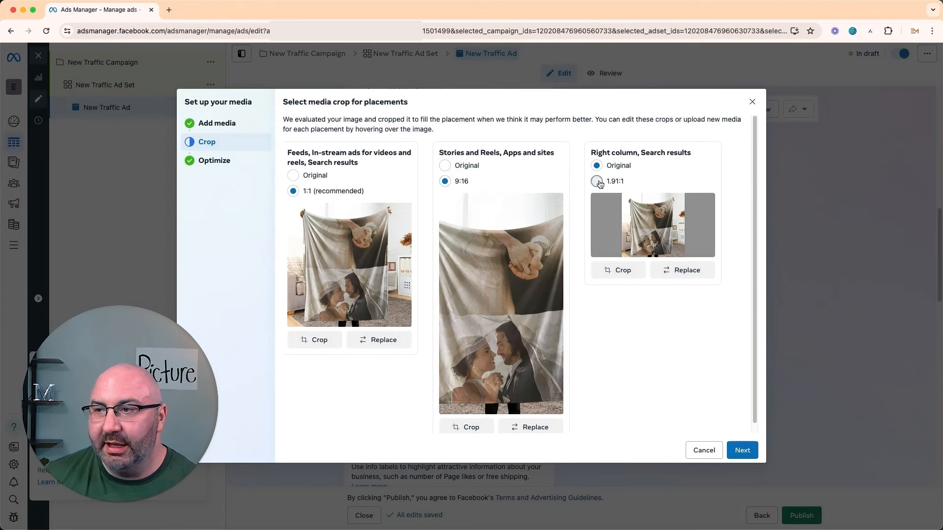
{"action": "left_click", "coordinate": [597, 181]}
{"action": "left_click", "coordinate": [597, 166]}
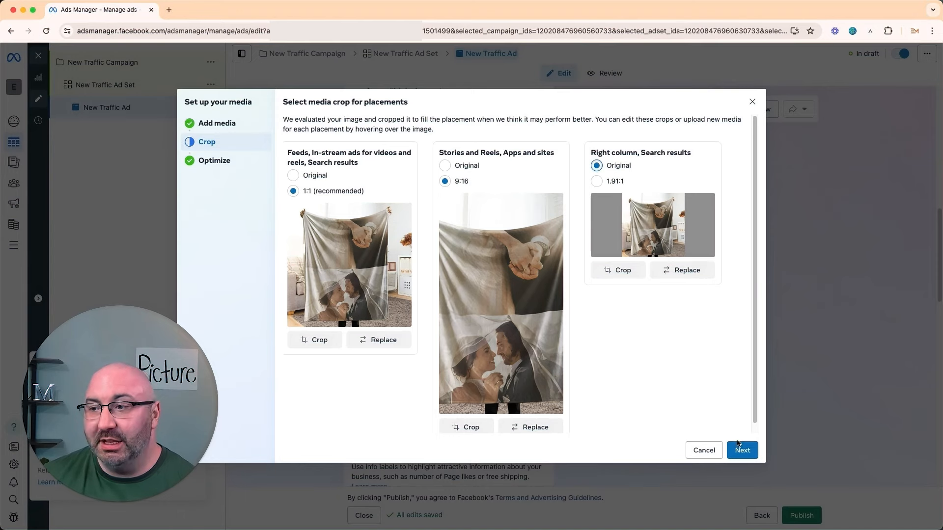
{"action": "left_click", "coordinate": [741, 450]}
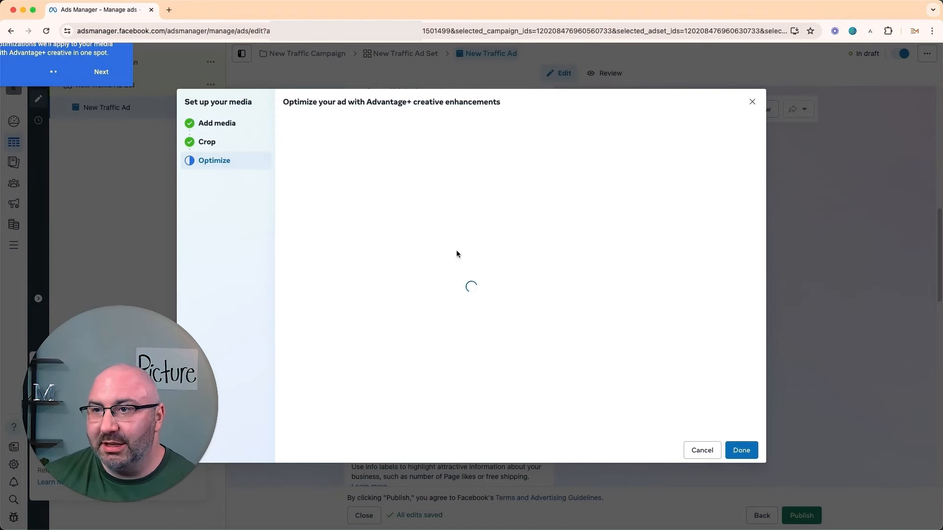
- Review the Advantage+ creative enhancements for the blanket image and finish the media setup
{"action": "scroll", "coordinate": [392, 245], "scroll_direction": "down", "scroll_amount": 1}
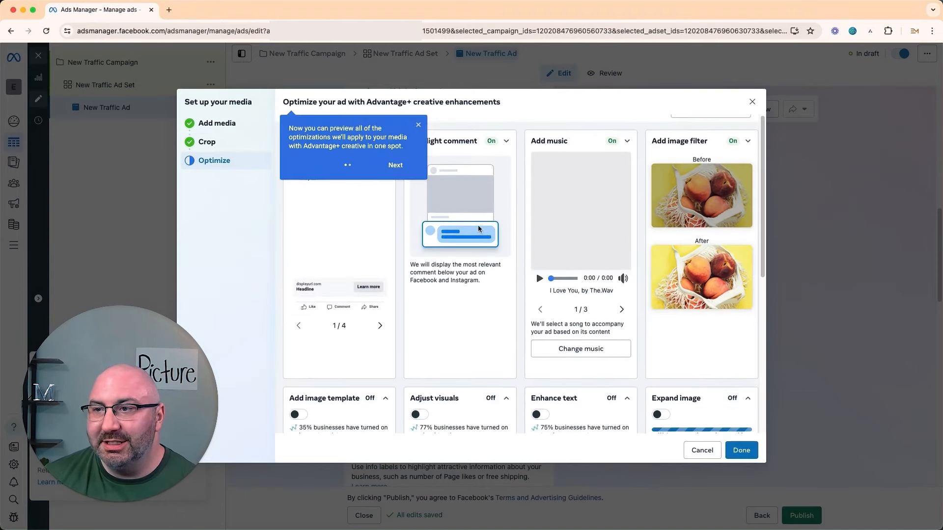
{"action": "left_click", "coordinate": [418, 125]}
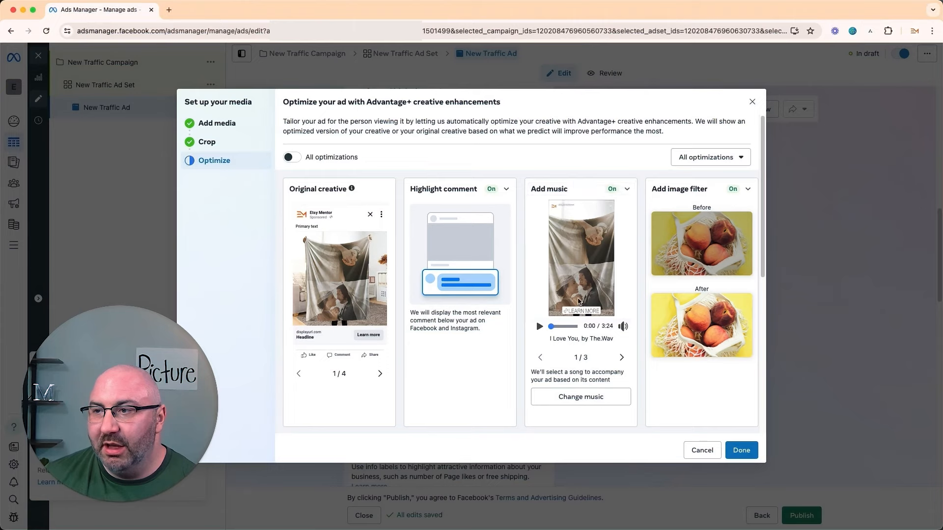
{"action": "scroll", "coordinate": [697, 238], "scroll_direction": "down", "scroll_amount": 3}
{"action": "scroll", "coordinate": [685, 293], "scroll_direction": "down", "scroll_amount": 5}
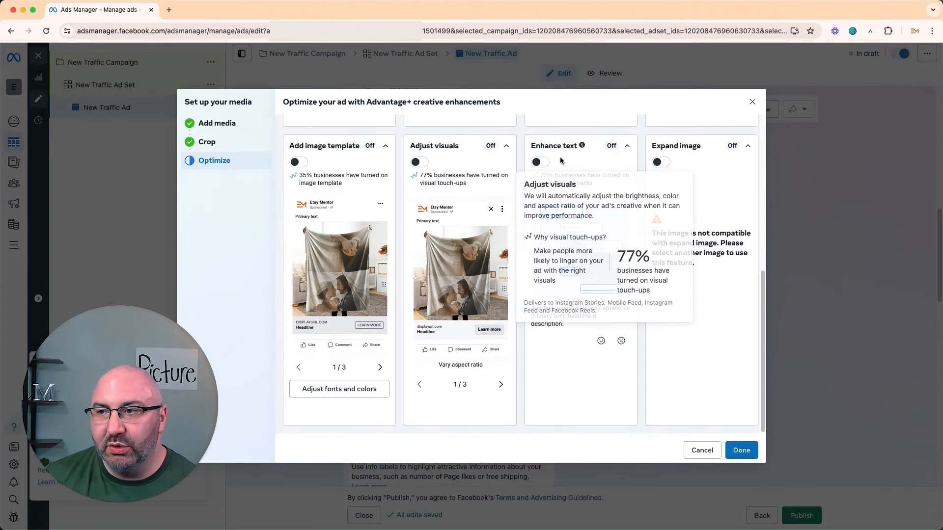
{"action": "scroll", "coordinate": [598, 322], "scroll_direction": "up", "scroll_amount": 6}
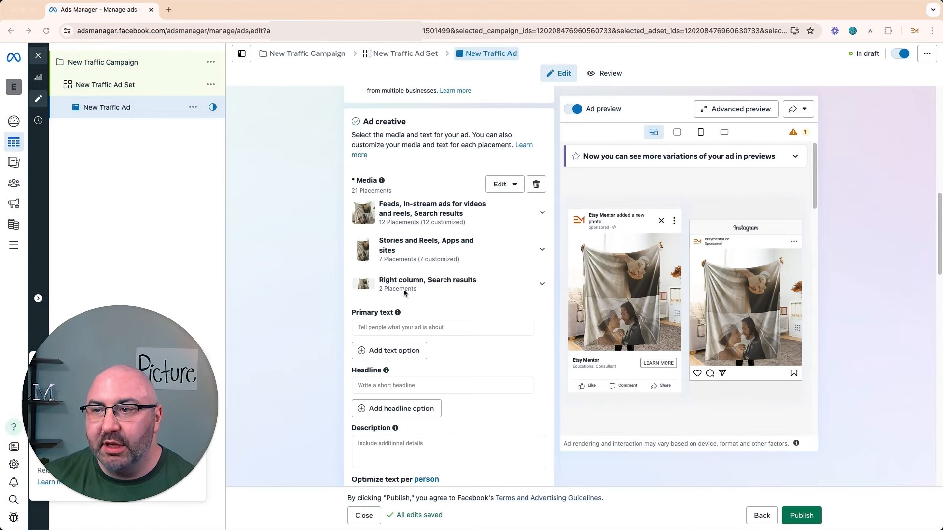
- Examine the media placement groups, the Facebook Stories placement editor and the media edit options without changing anything
{"action": "left_click", "coordinate": [542, 285]}
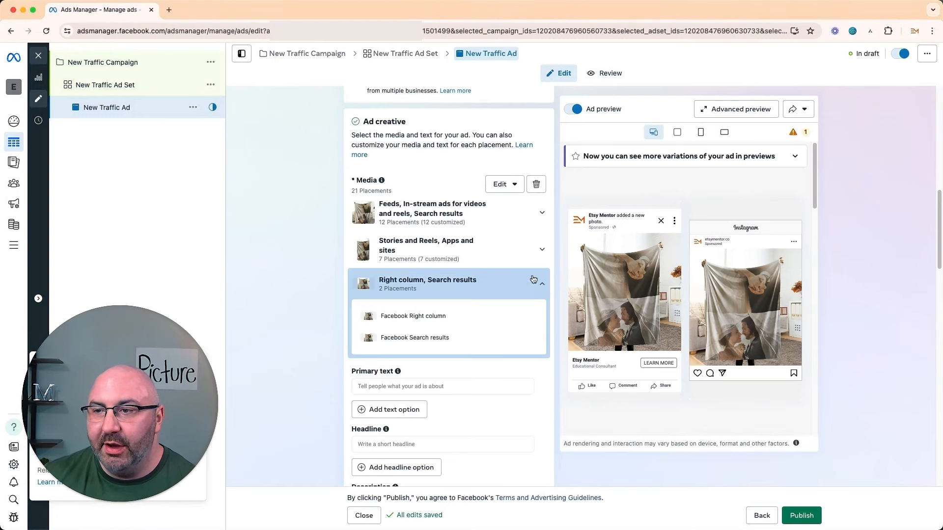
{"action": "left_click", "coordinate": [541, 251]}
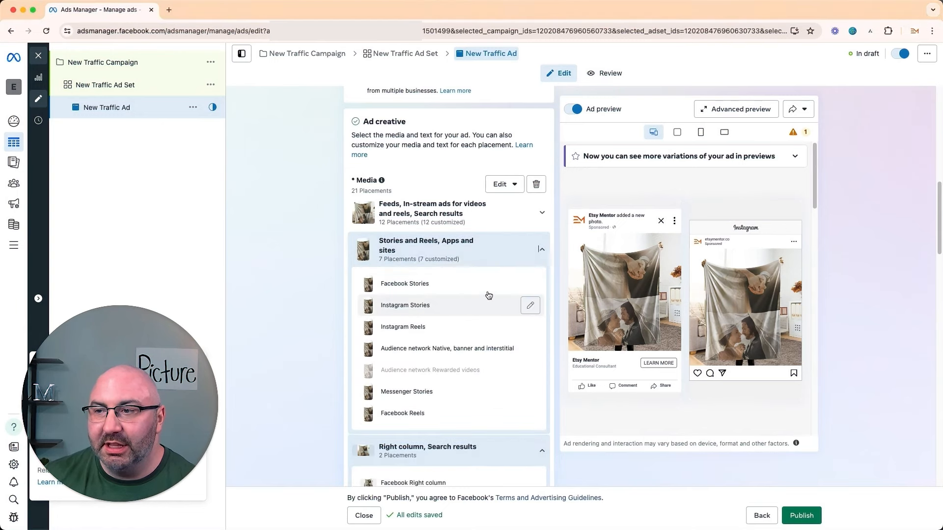
{"action": "left_click", "coordinate": [531, 285]}
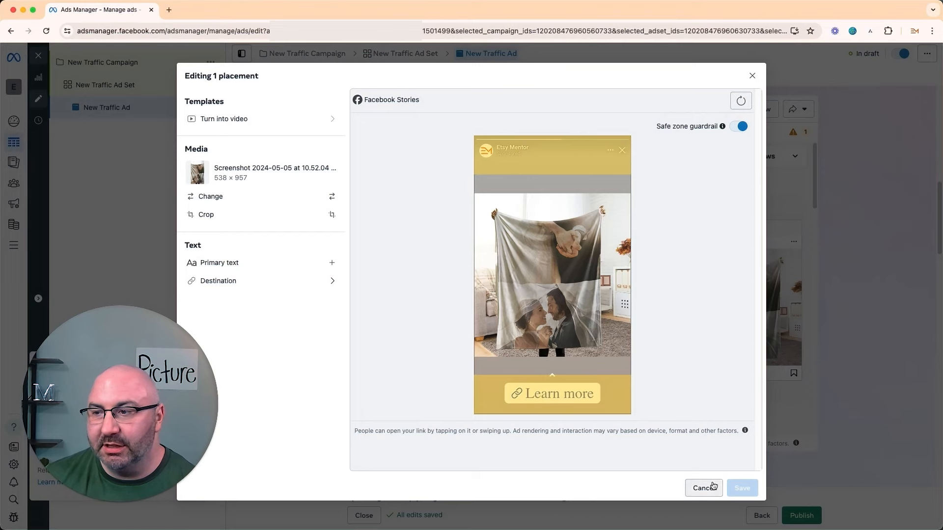
{"action": "left_click", "coordinate": [703, 488]}
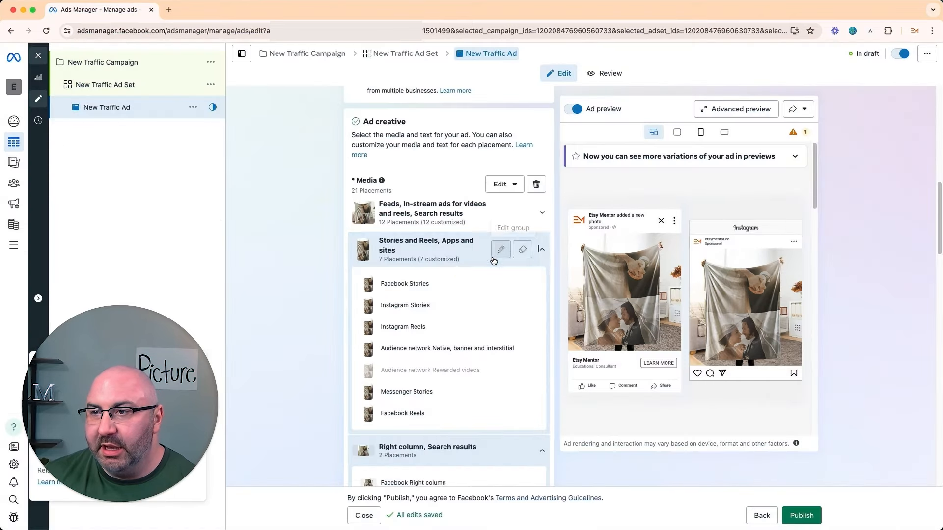
{"action": "left_click", "coordinate": [504, 188]}
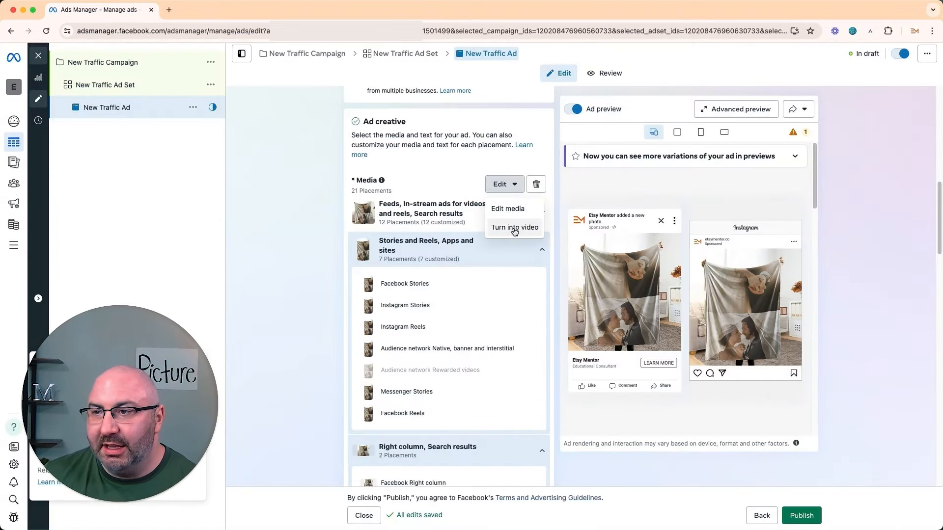
{"action": "left_click", "coordinate": [514, 182]}
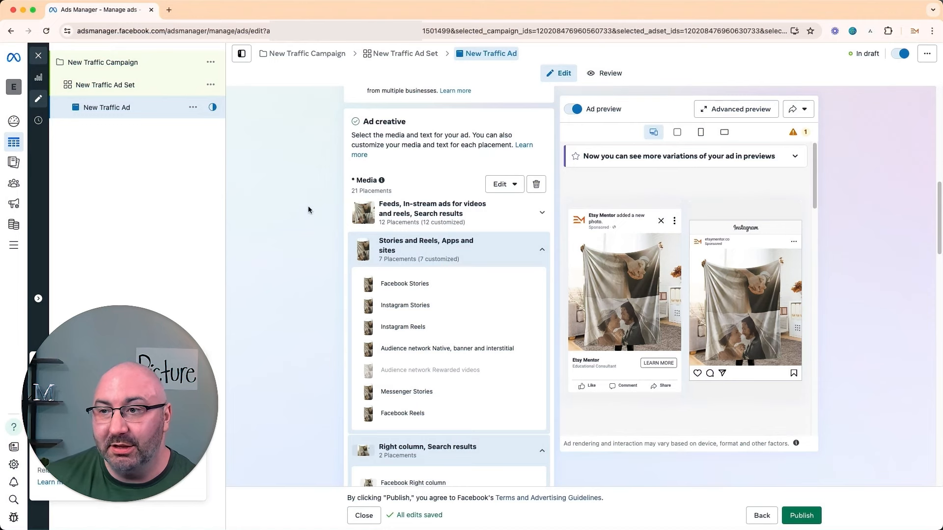
- Enter "Custom blanket - buy now" as the ad's primary text
{"action": "scroll", "coordinate": [328, 256], "scroll_direction": "down", "scroll_amount": 10}
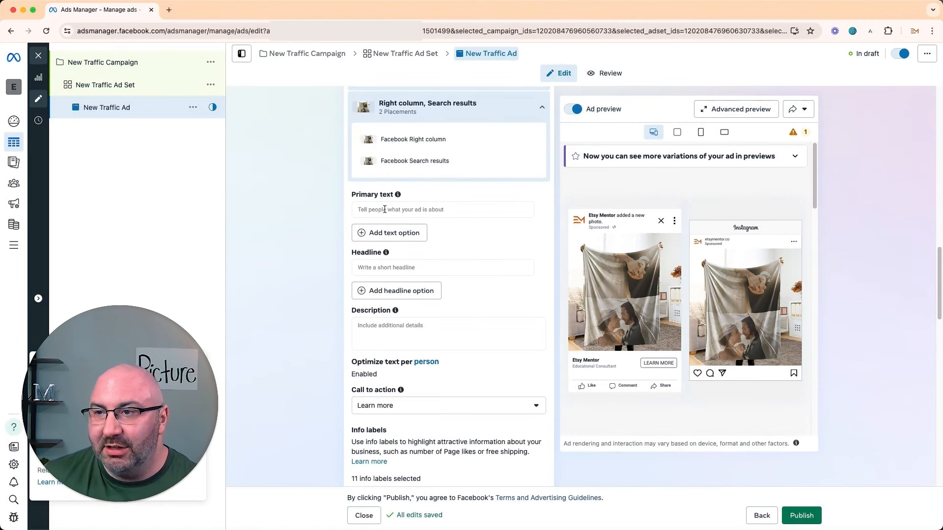
{"action": "left_click", "coordinate": [378, 211]}
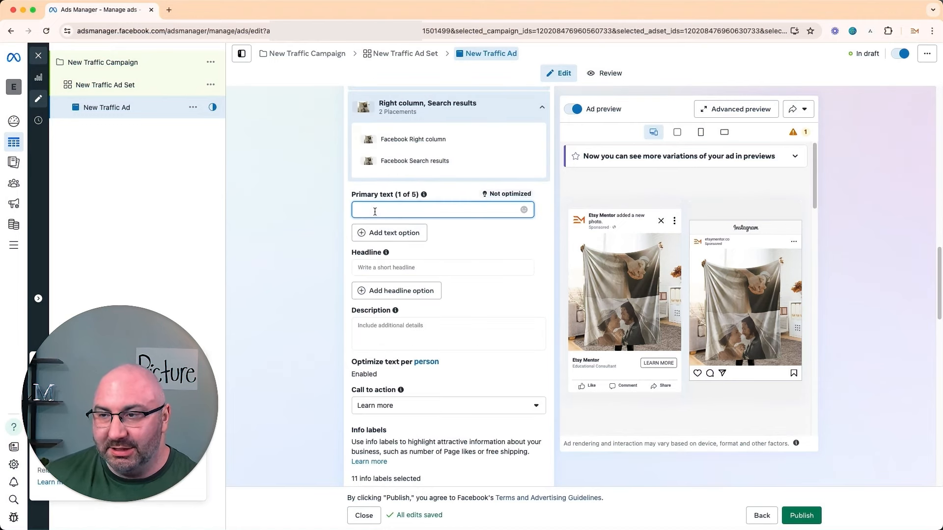
{"action": "type", "text": "Cust"}
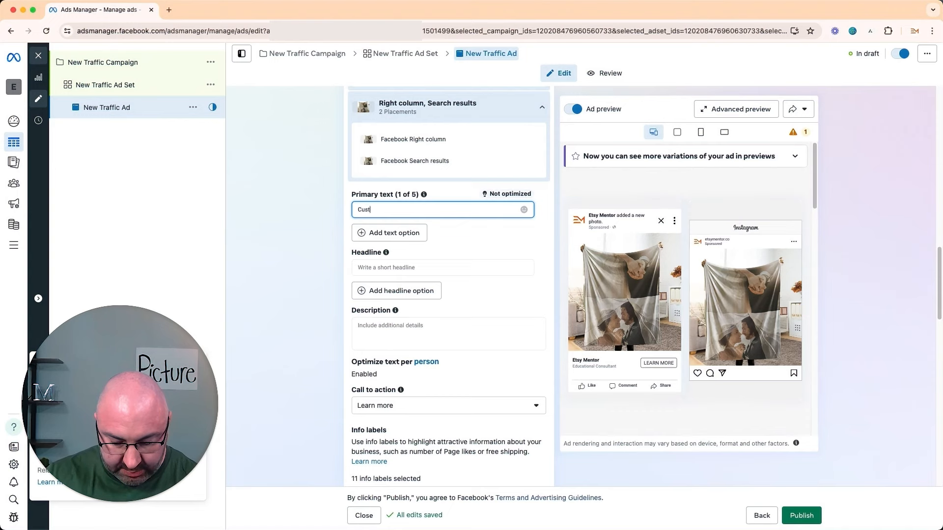
{"action": "type", "text": "om blanket - buy now"}
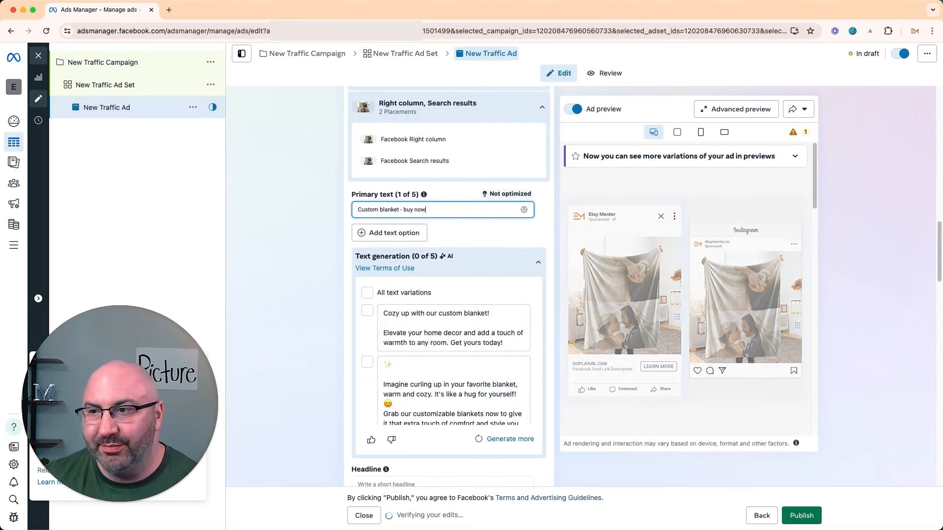
- Select the generated primary text beginning "Cozy up with our custom blanket!" and the generated headline "Snuggle Up with Your Style"
{"action": "left_click", "coordinate": [300, 273]}
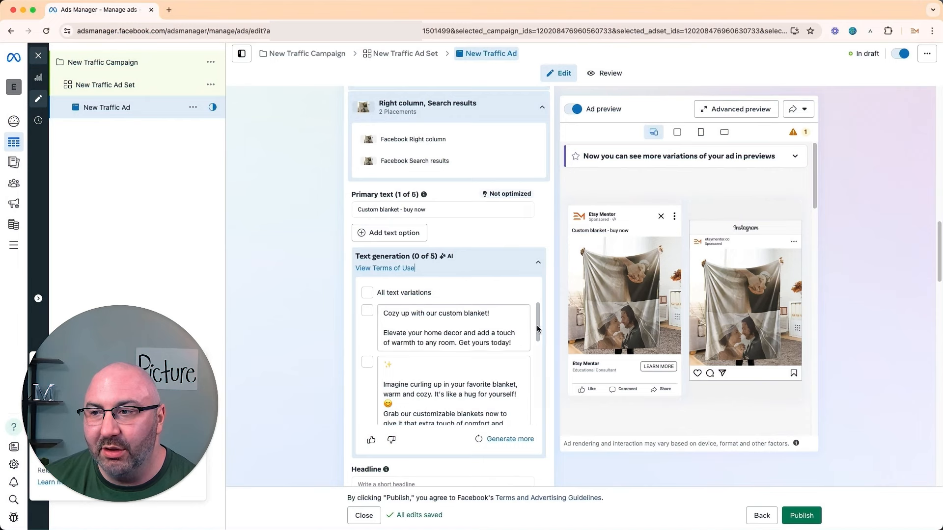
{"action": "left_click_drag", "start_coordinate": [537, 325], "coordinate": [536, 344]}
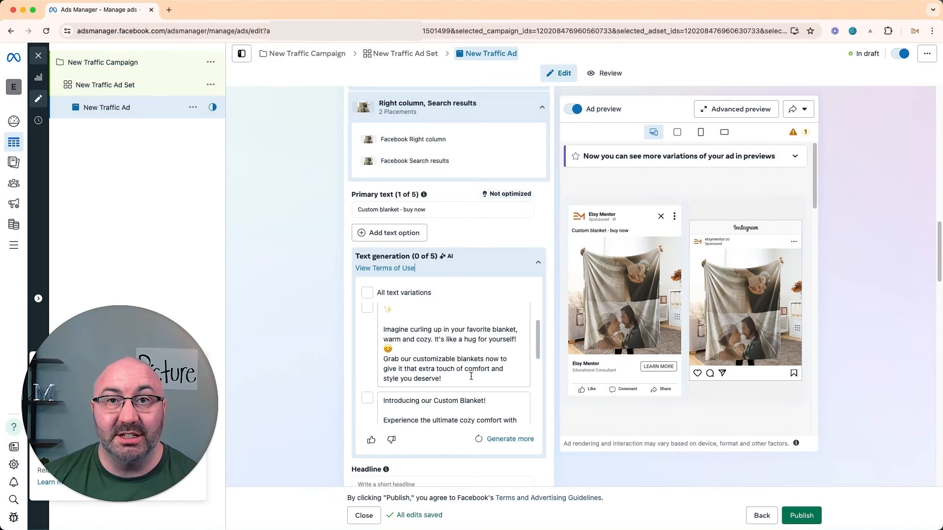
{"action": "scroll", "coordinate": [471, 376], "scroll_direction": "up", "scroll_amount": 3}
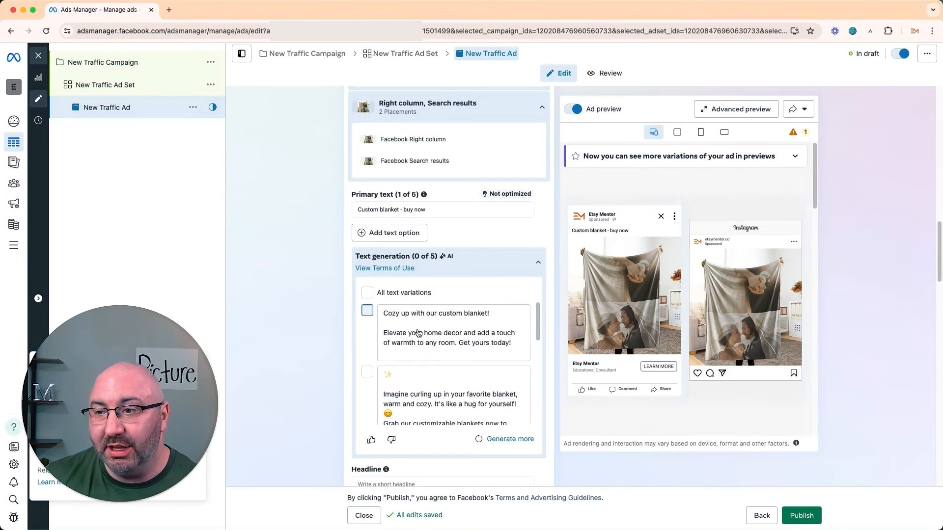
{"action": "left_click", "coordinate": [418, 333]}
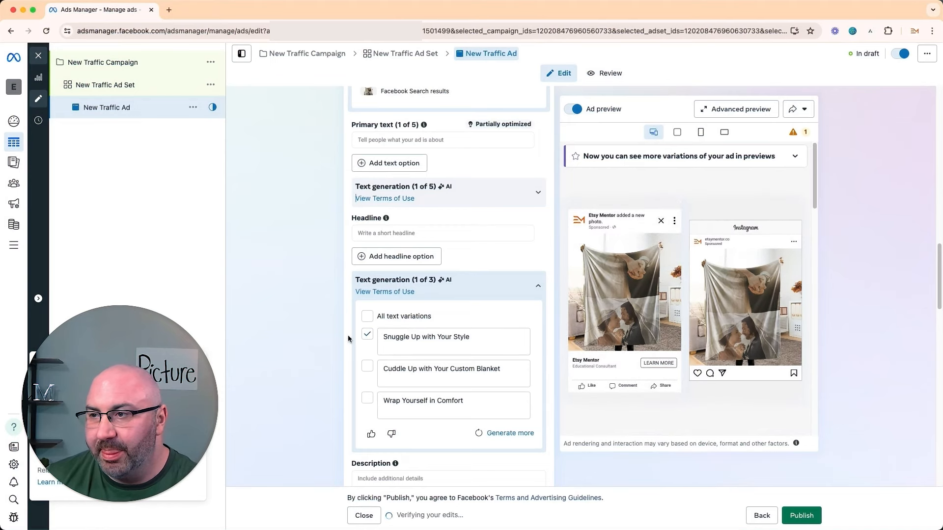
- Set the ad's call to action to "Order now" and look through the other available call-to-action options
{"action": "scroll", "coordinate": [347, 335], "scroll_direction": "down", "scroll_amount": 6}
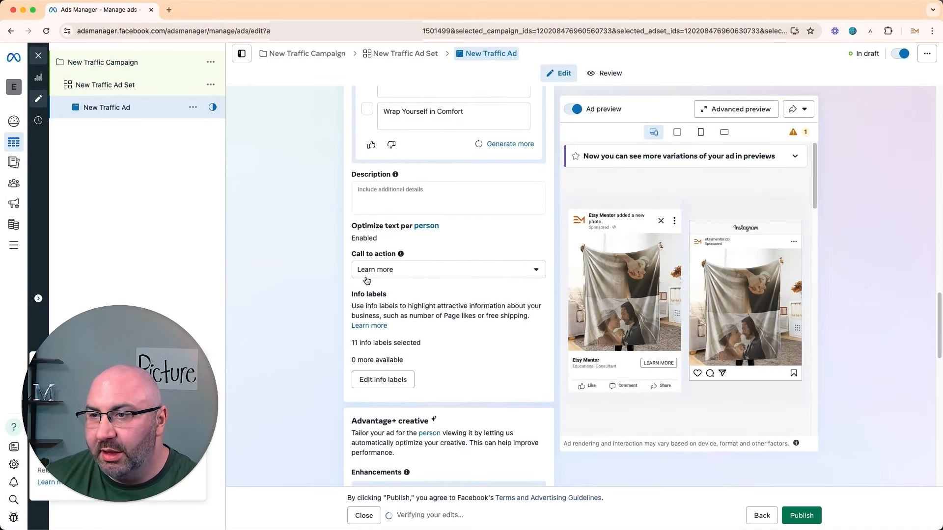
{"action": "left_click", "coordinate": [385, 274]}
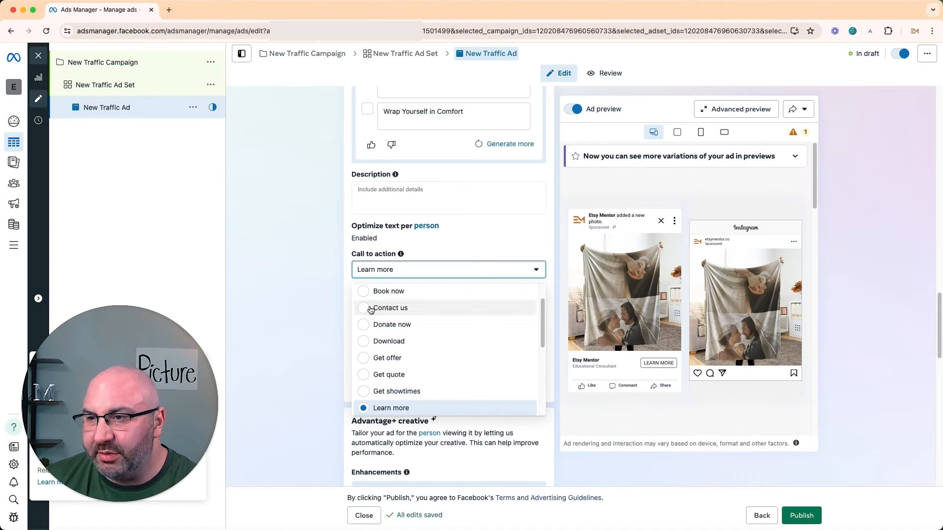
{"action": "scroll", "coordinate": [393, 358], "scroll_direction": "down", "scroll_amount": 2}
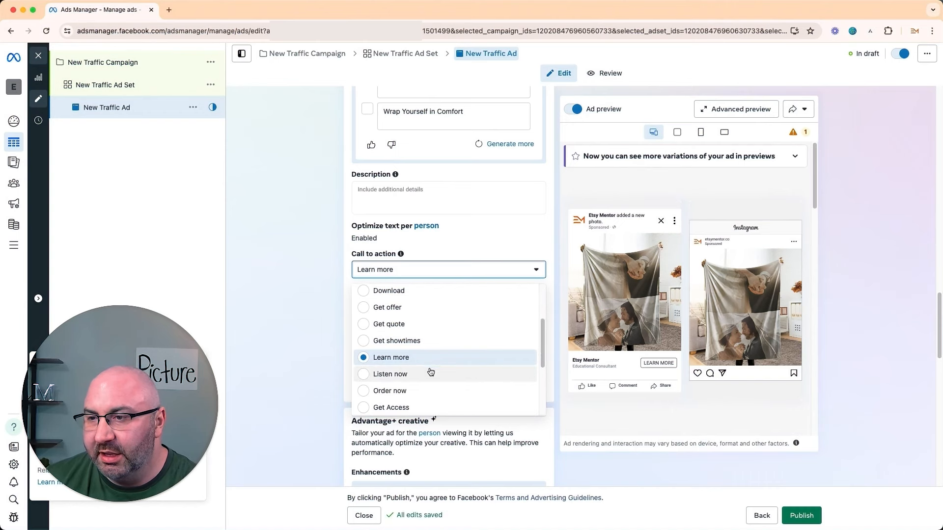
{"action": "scroll", "coordinate": [400, 384], "scroll_direction": "up", "scroll_amount": 1}
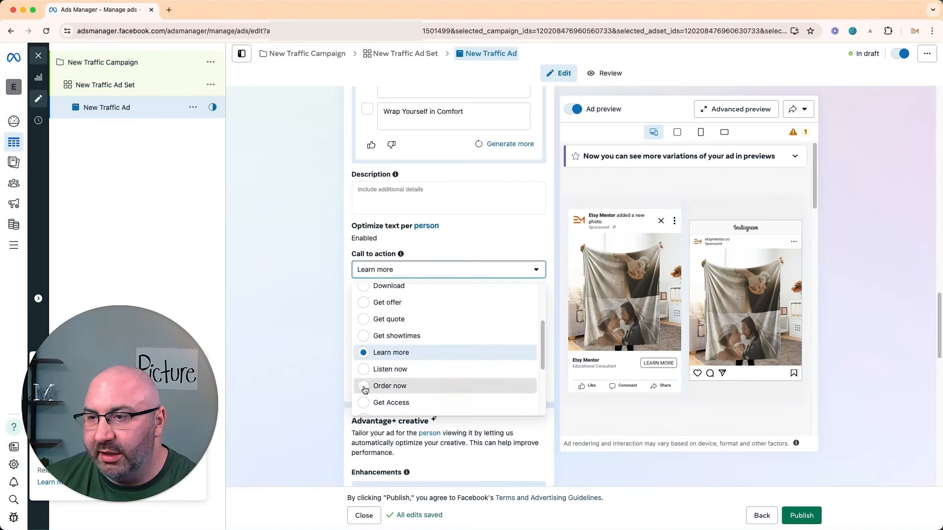
{"action": "left_click", "coordinate": [442, 386]}
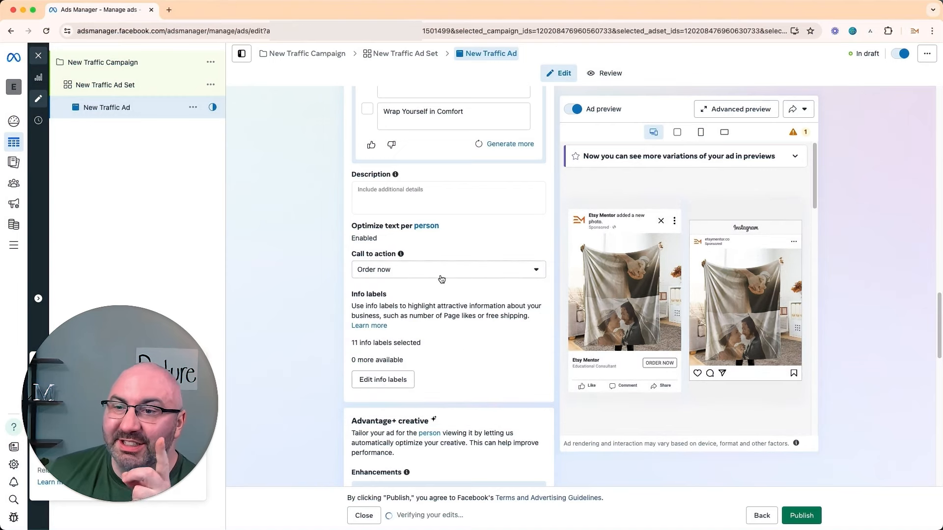
{"action": "left_click", "coordinate": [459, 278]}
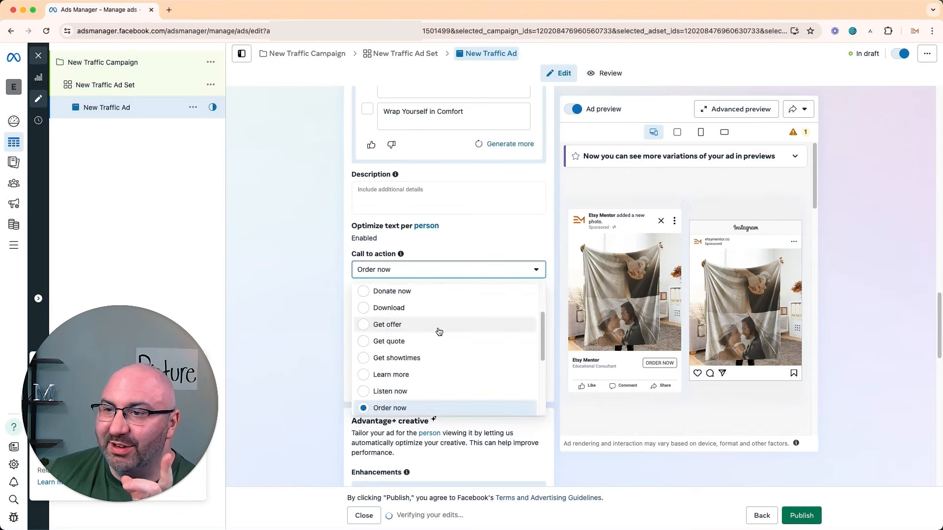
{"action": "scroll", "coordinate": [435, 329], "scroll_direction": "up", "scroll_amount": 5}
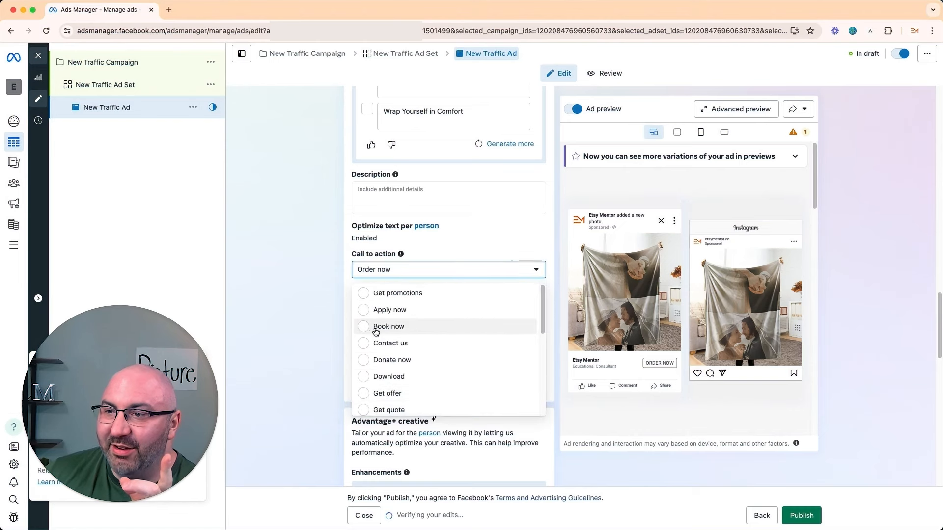
{"action": "scroll", "coordinate": [443, 388], "scroll_direction": "down", "scroll_amount": 3}
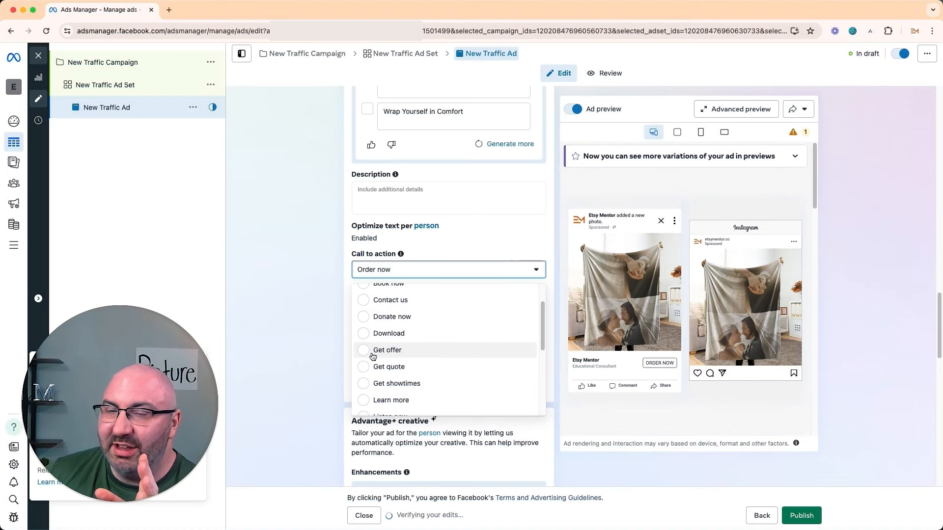
{"action": "scroll", "coordinate": [397, 363], "scroll_direction": "down", "scroll_amount": 3}
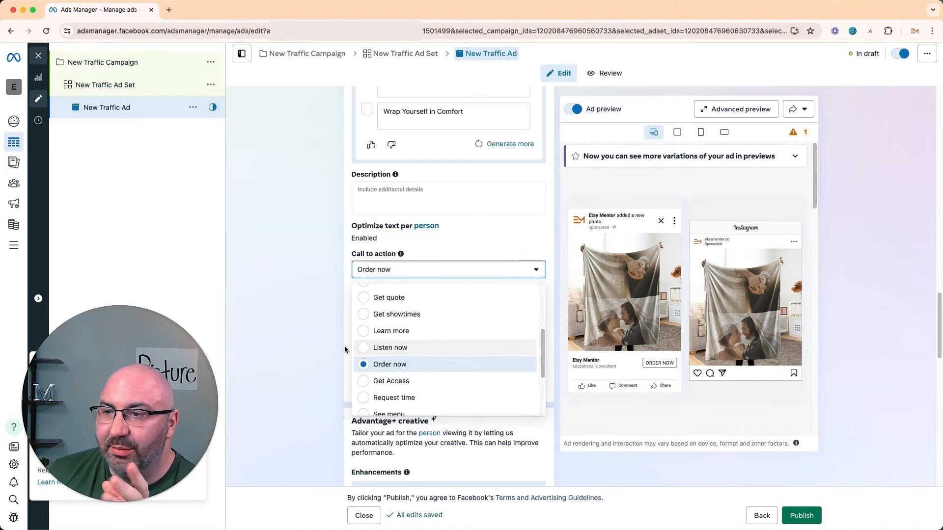
{"action": "left_click", "coordinate": [319, 345]}
- Enter "Wedding coming up? Order a custom blanket!" as the ad's primary text
{"action": "scroll", "coordinate": [327, 347], "scroll_direction": "up", "scroll_amount": 2}
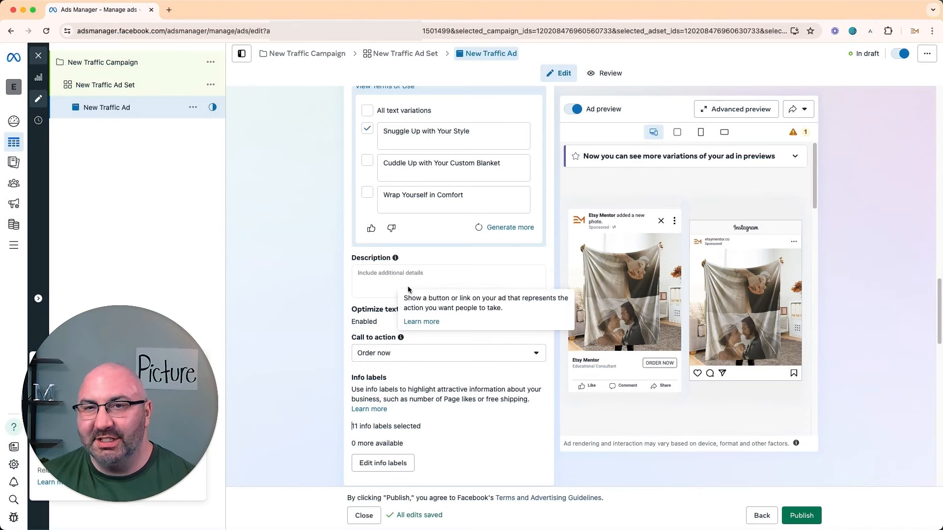
{"action": "scroll", "coordinate": [404, 321], "scroll_direction": "up", "scroll_amount": 5}
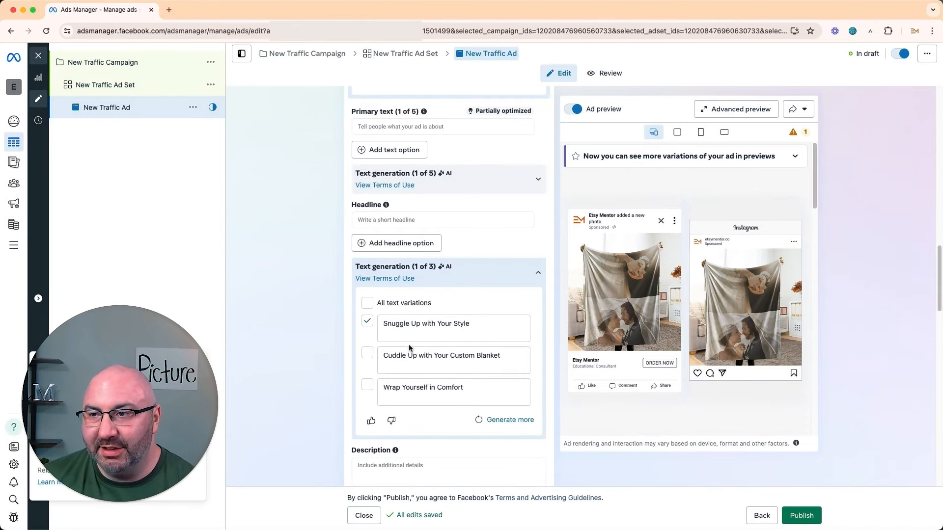
{"action": "scroll", "coordinate": [437, 333], "scroll_direction": "up", "scroll_amount": 3}
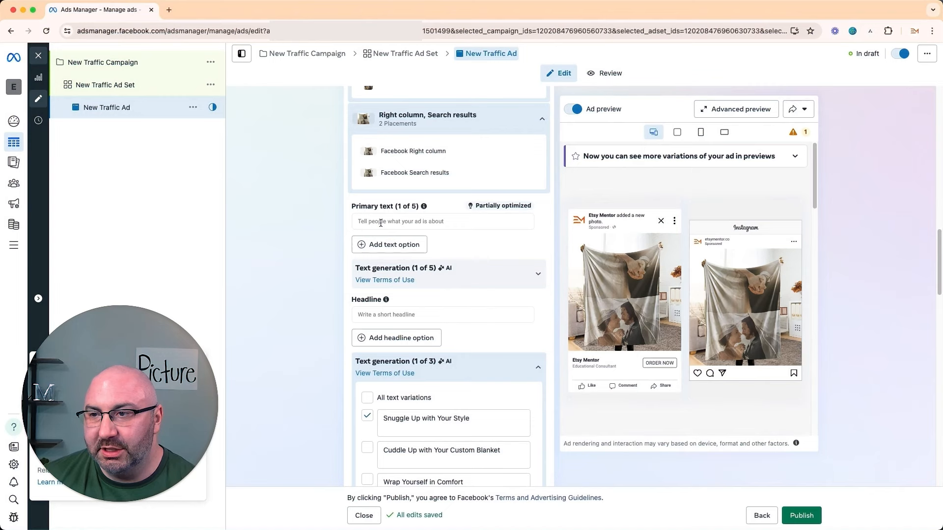
{"action": "left_click", "coordinate": [381, 223]}
{"action": "type", "text": "Wedding coming up? Order a custom blanket!"}
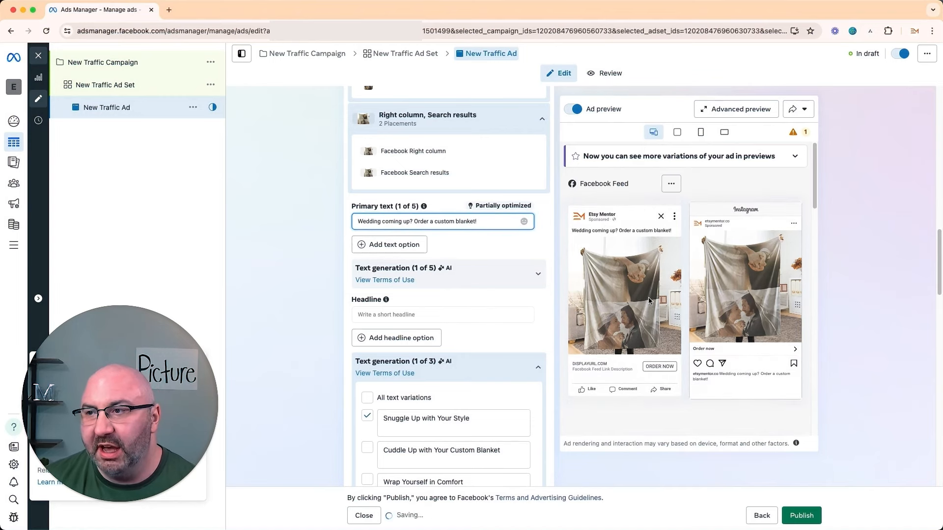
- Enter "50% off!" as the headline, deselect the generated headline "Snuggle Up with Your Style" and collapse the headline suggestions
{"action": "left_click", "coordinate": [371, 315]}
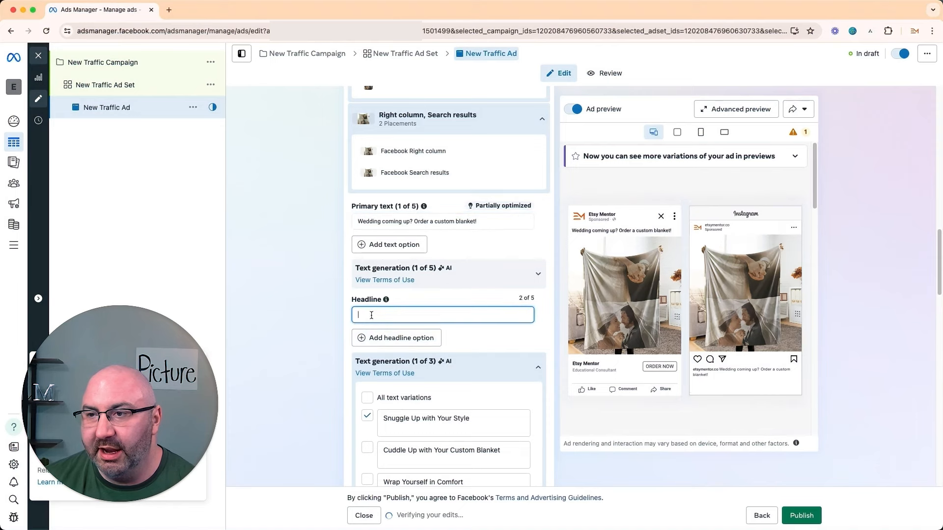
{"action": "type", "text": "5"}
{"action": "type", "text": "0% off!"}
{"action": "left_click", "coordinate": [326, 333]}
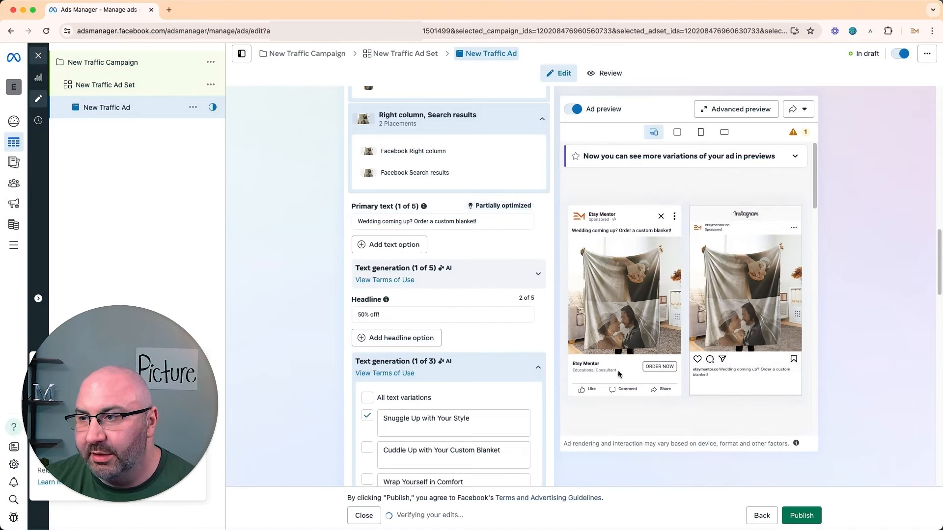
{"action": "left_click", "coordinate": [395, 314]}
{"action": "left_click", "coordinate": [462, 418]}
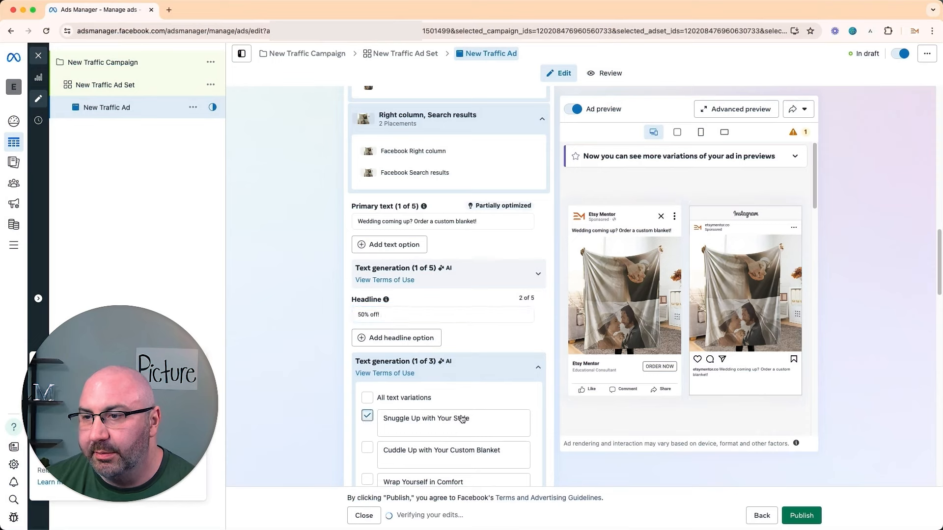
{"action": "left_click", "coordinate": [538, 368]}
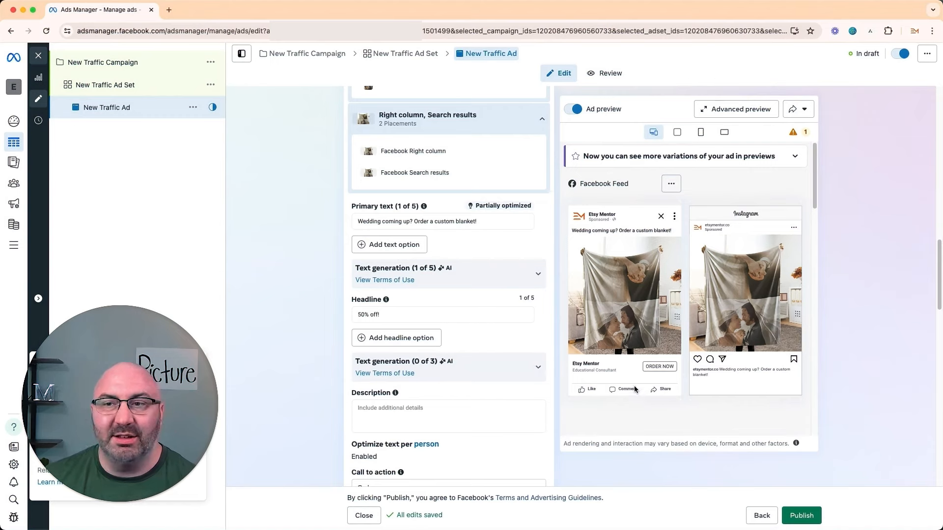
- Try "etsy.com/sh" as the start of the destination's website URL and clear the field again
{"action": "scroll", "coordinate": [599, 388], "scroll_direction": "down", "scroll_amount": 2}
{"action": "scroll", "coordinate": [467, 394], "scroll_direction": "down", "scroll_amount": 2}
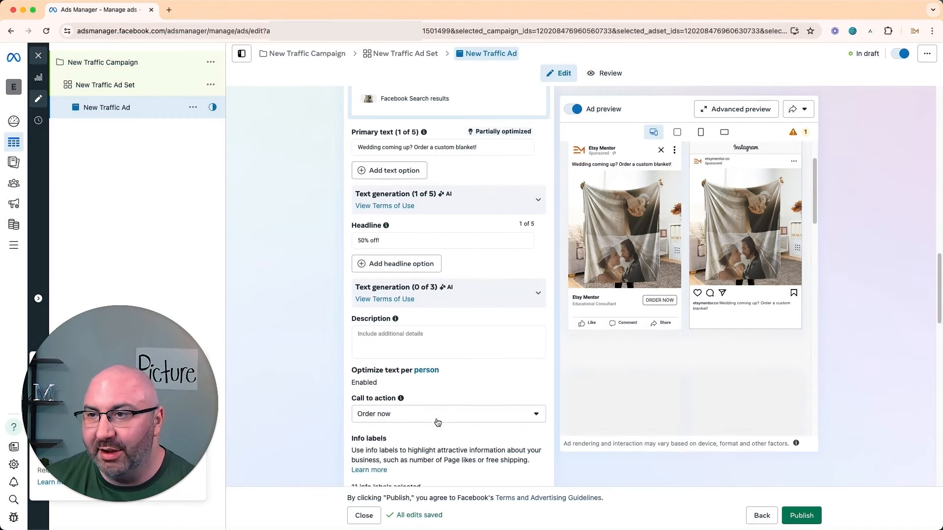
{"action": "scroll", "coordinate": [445, 420], "scroll_direction": "down", "scroll_amount": 6}
{"action": "scroll", "coordinate": [455, 415], "scroll_direction": "down", "scroll_amount": 8}
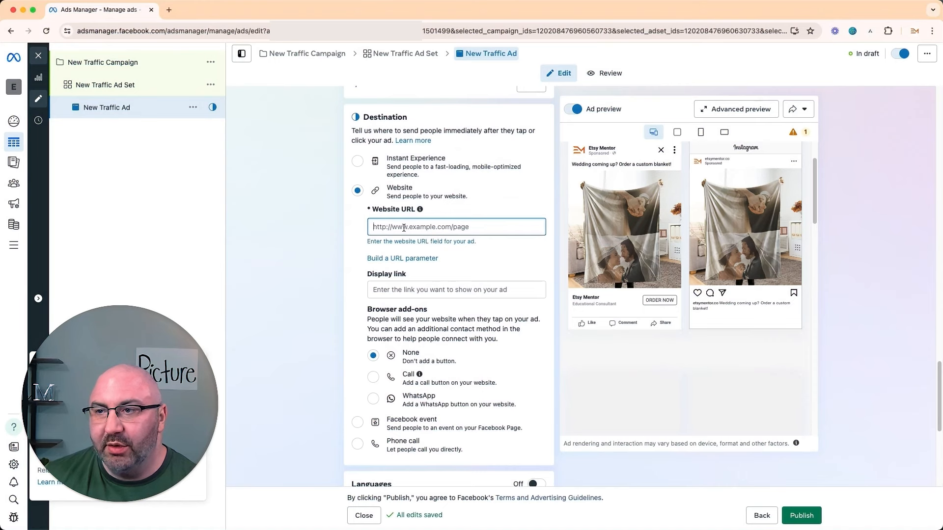
{"action": "type", "text": "etsy.com/sh"}
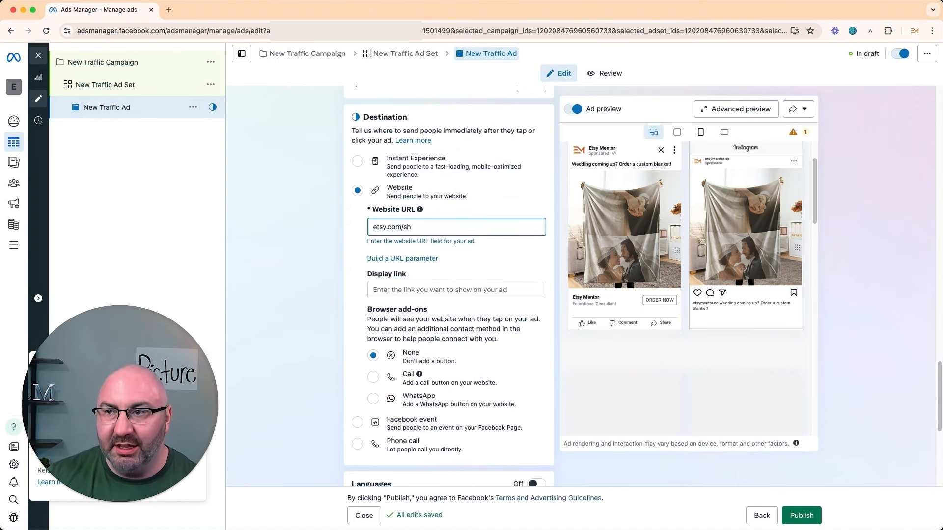
{"action": "key", "text": "BackSpace"}
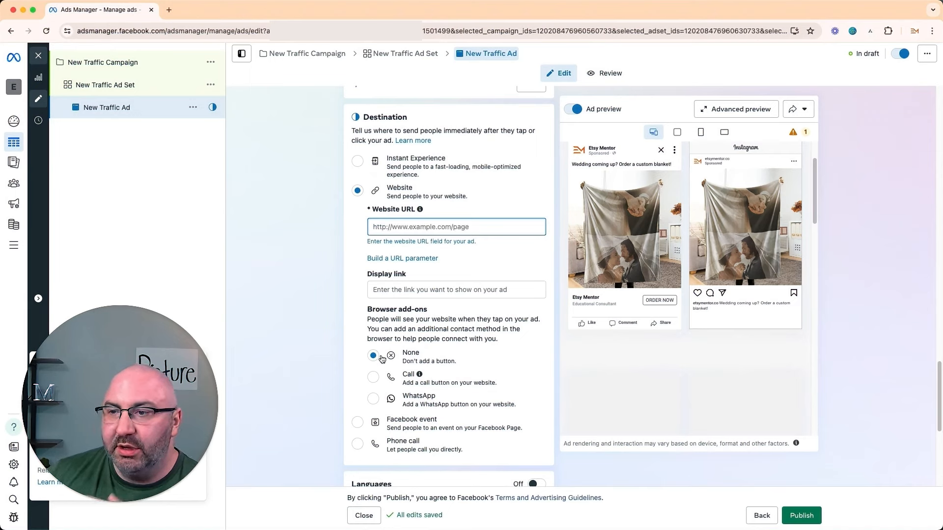
- Examine the ad's browser add-ons, alternative destinations, languages, tracking and URL parameter settings without changing them
{"action": "scroll", "coordinate": [373, 373], "scroll_direction": "down", "scroll_amount": 3}
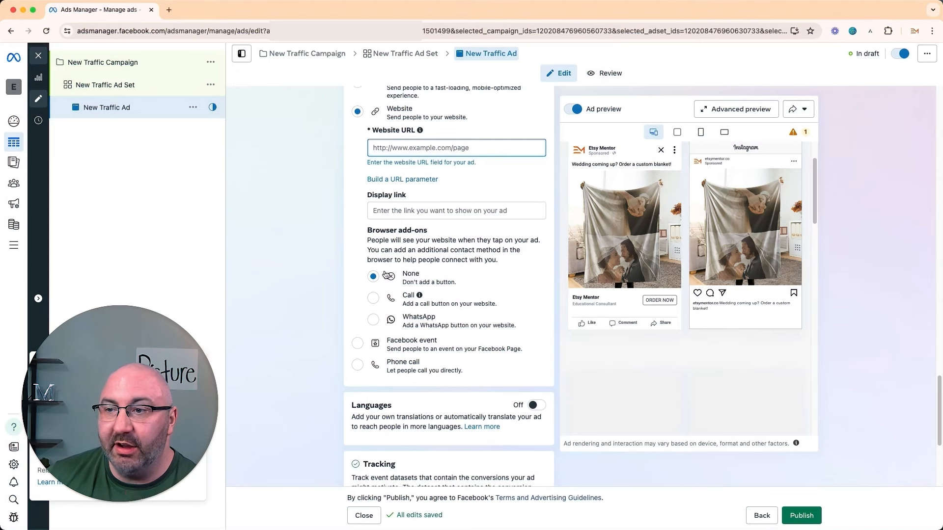
{"action": "scroll", "coordinate": [315, 378], "scroll_direction": "down", "scroll_amount": 3}
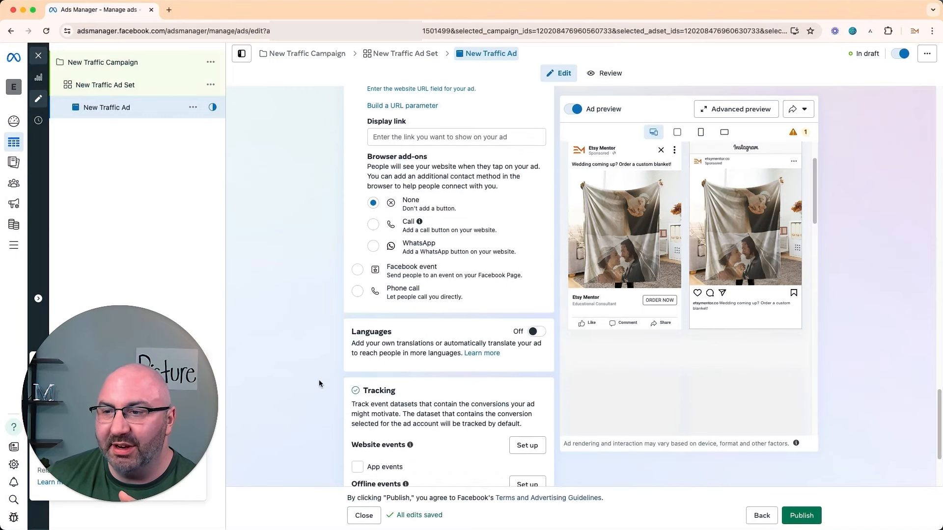
{"action": "scroll", "coordinate": [319, 379], "scroll_direction": "down", "scroll_amount": 3}
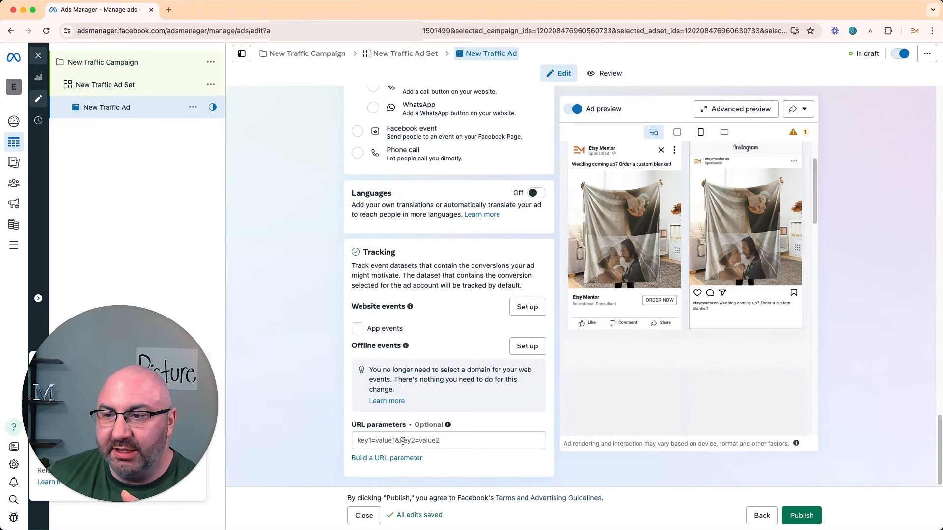
{"action": "mouse_move", "coordinate": [448, 425]}
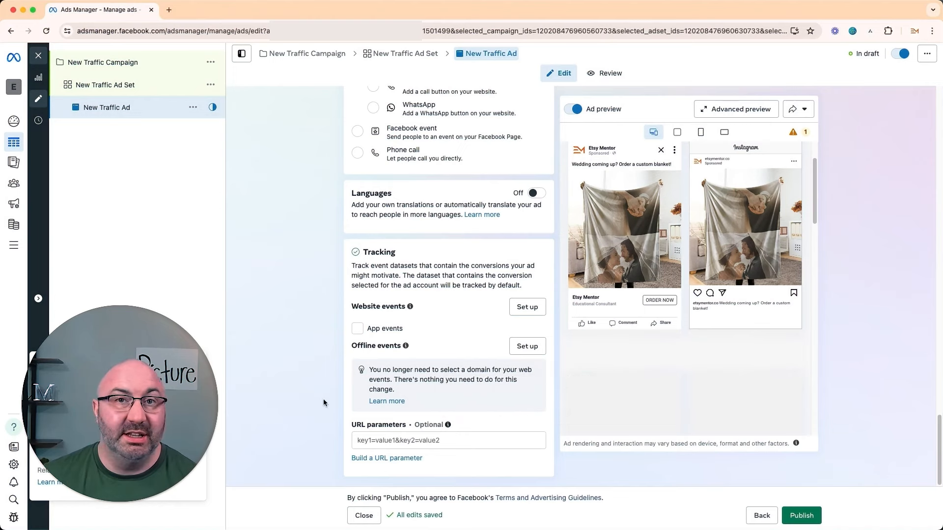
{"action": "scroll", "coordinate": [343, 418], "scroll_direction": "up", "scroll_amount": 3}
{"action": "scroll", "coordinate": [386, 451], "scroll_direction": "down", "scroll_amount": 3}
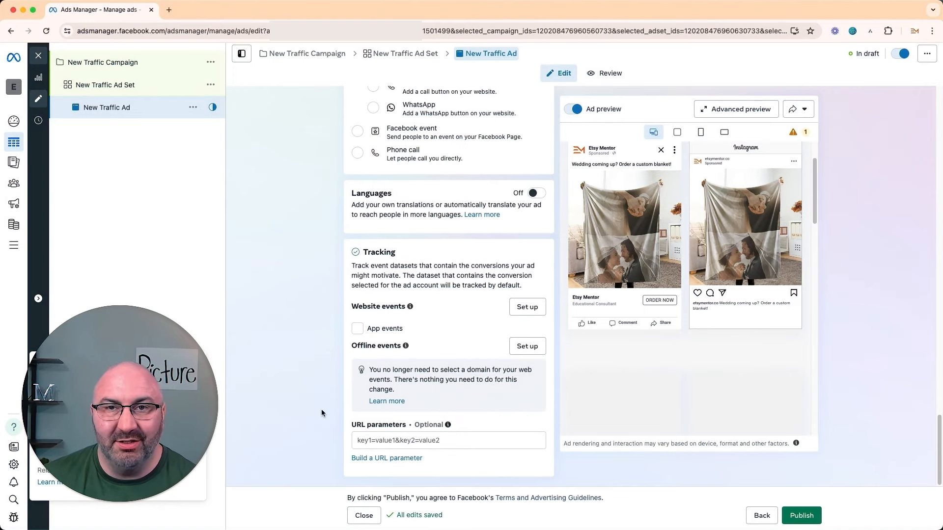
{"action": "scroll", "coordinate": [304, 396], "scroll_direction": "up", "scroll_amount": 1}
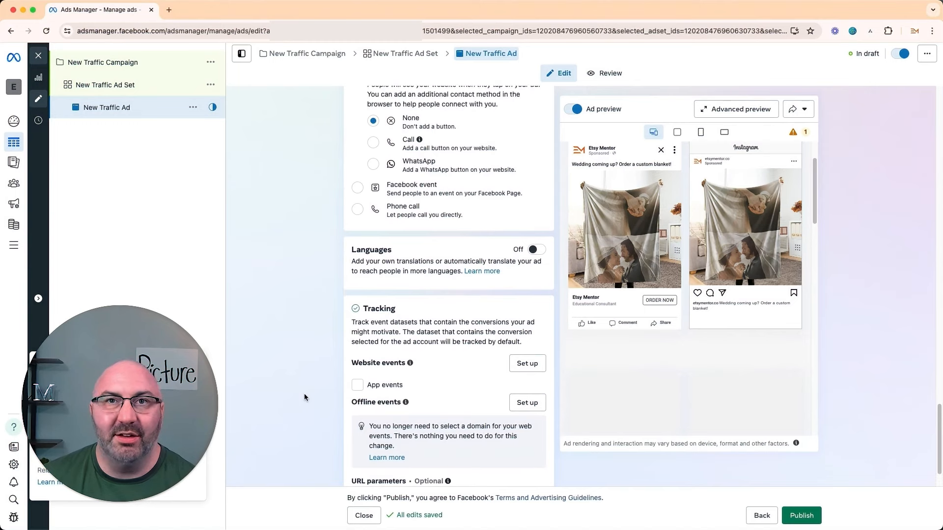
{"action": "scroll", "coordinate": [302, 393], "scroll_direction": "up", "scroll_amount": 15}
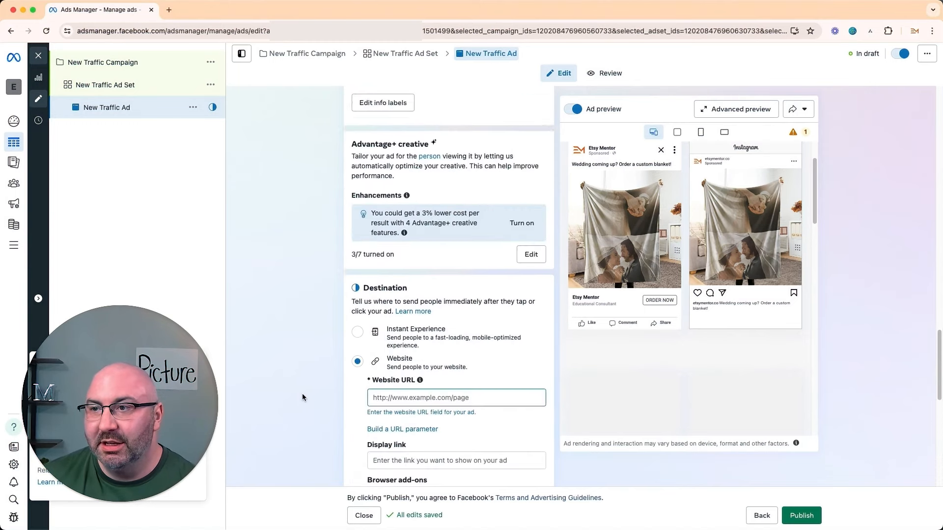
{"action": "left_click_drag", "start_coordinate": [158, 359], "coordinate": [451, 190]}
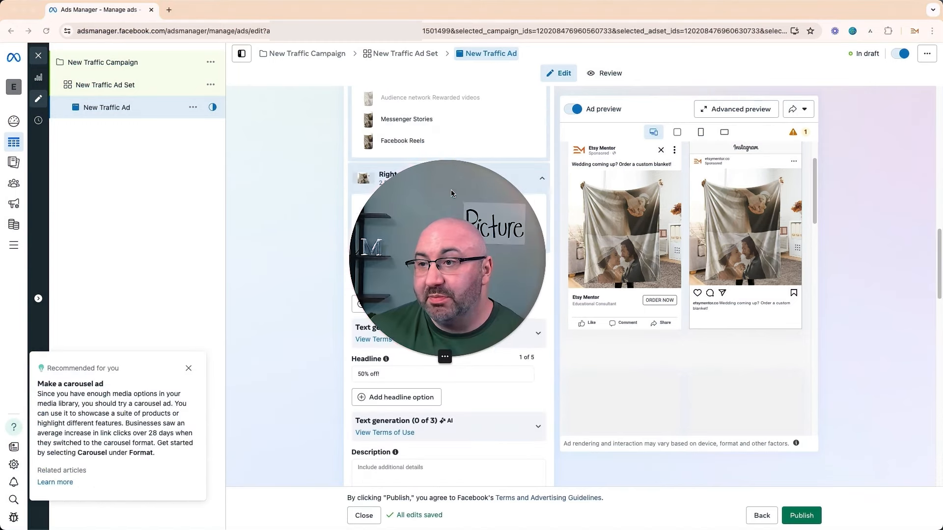